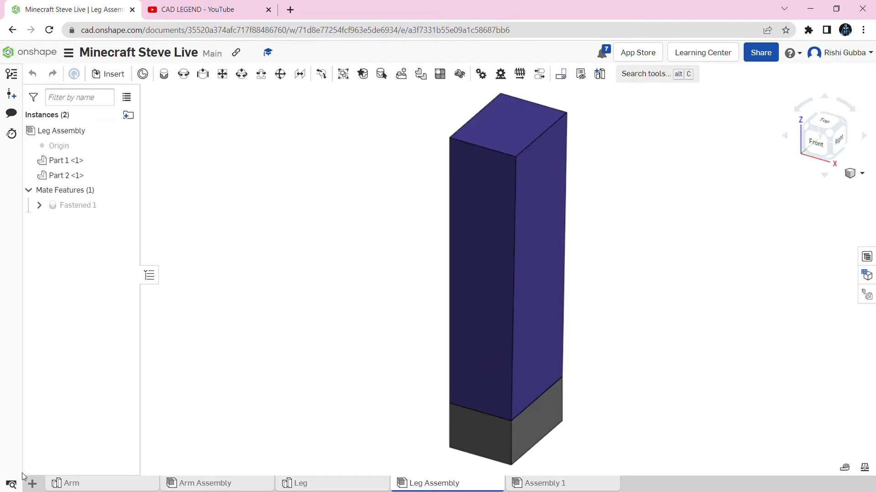
Open the Insert new element menu from the Leg Assembly tab bar
left_click(33, 482)
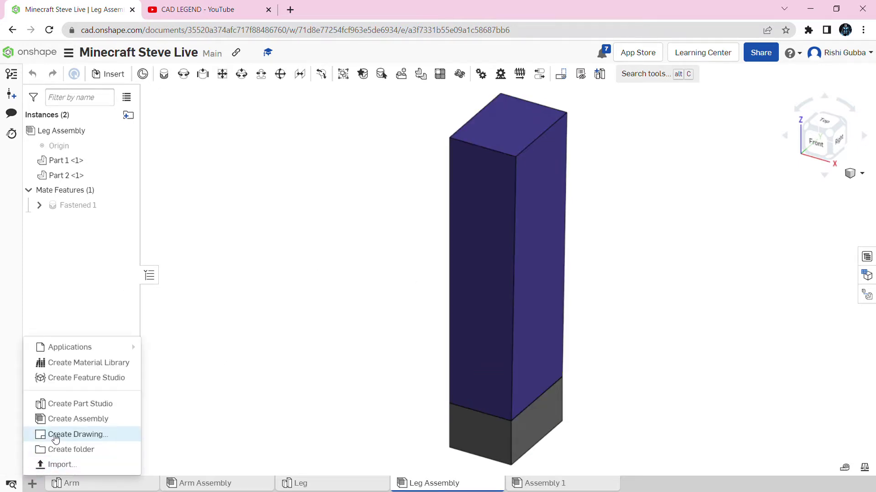
Create a new Part Studio and rename its tab to Body
left_click(77, 408)
right_click(548, 482)
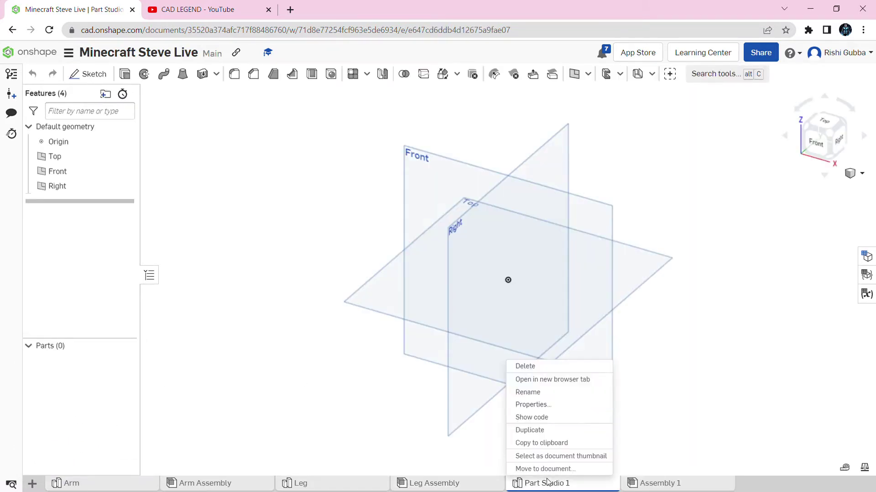
left_click(551, 393)
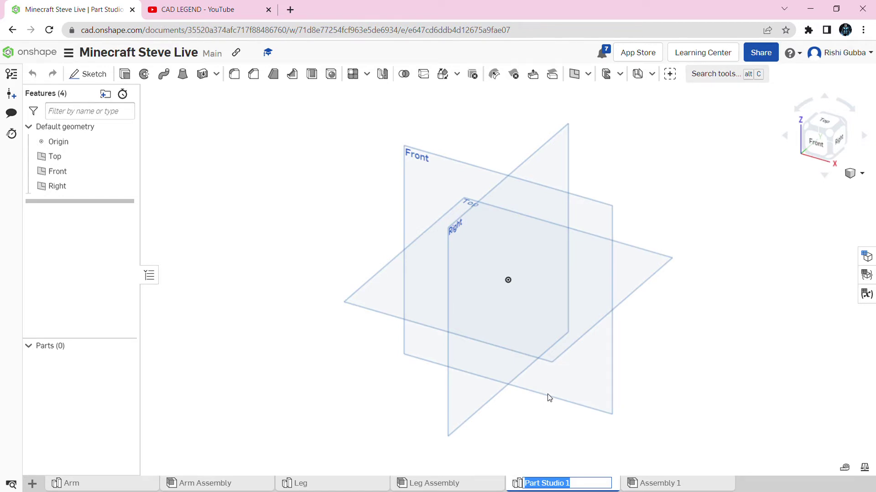
key("BackSpace")
type("Body")
key("Return")
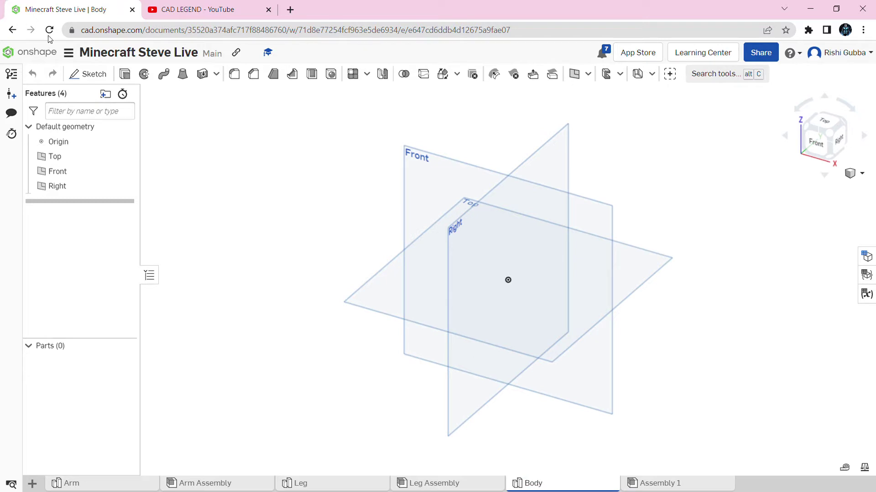
Start Sketch 1 on the Front plane and view it normal
left_click(86, 74)
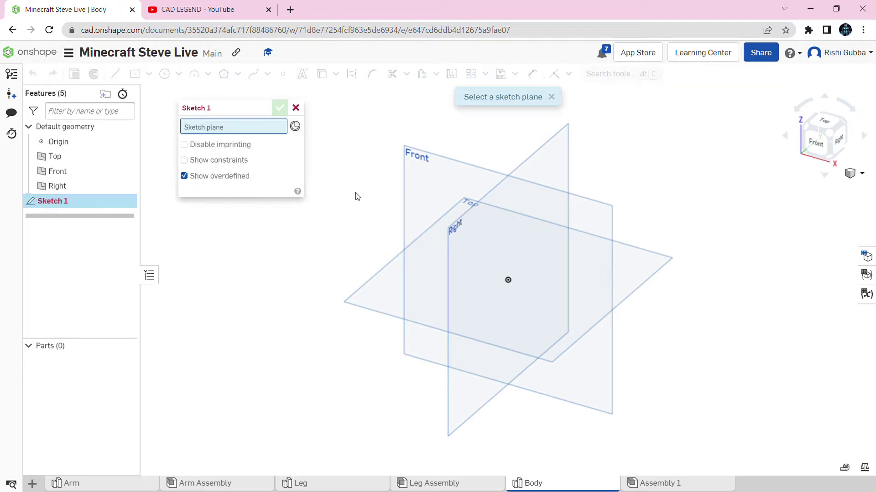
left_click(428, 170)
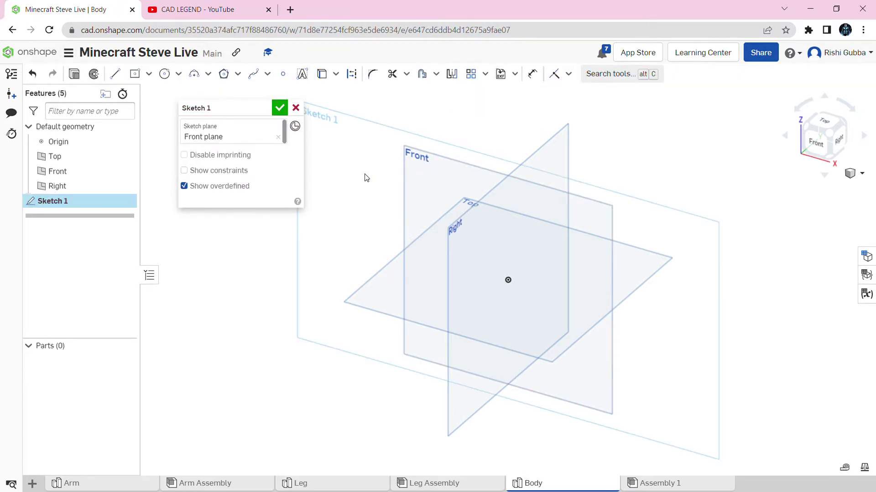
right_click(365, 178)
left_click(408, 272)
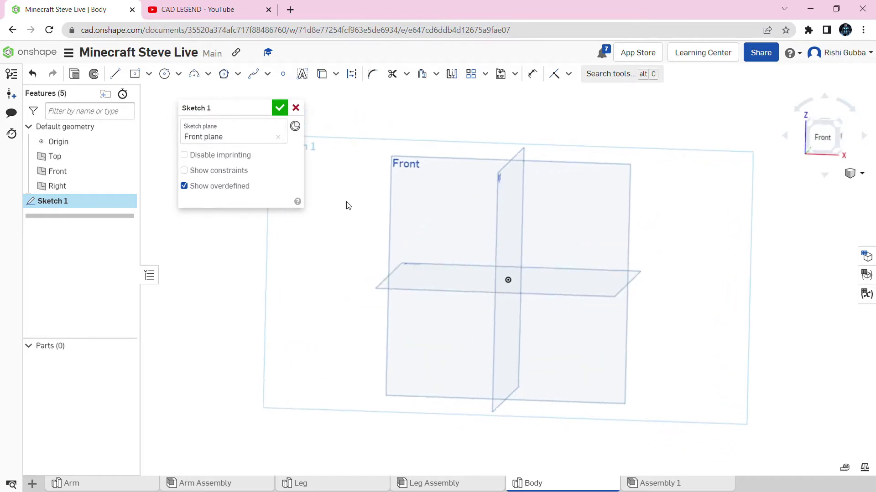
Draw a center-point rectangle centred on the origin
left_click(149, 74)
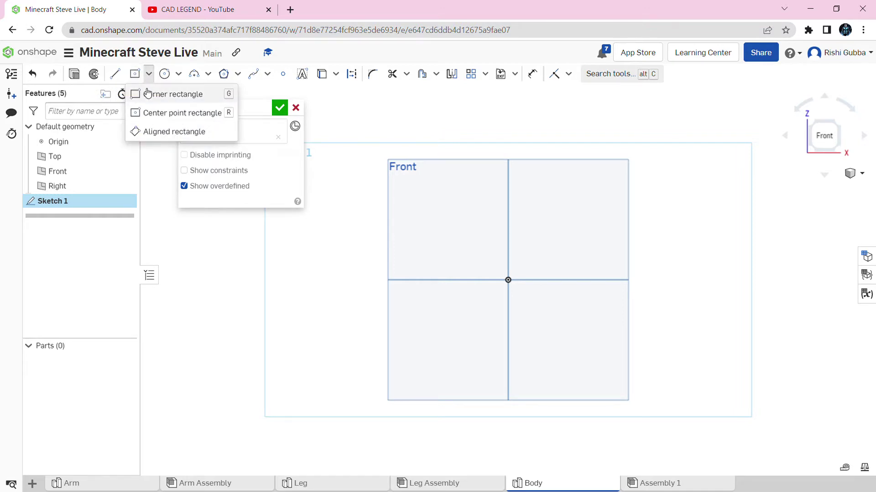
left_click(147, 114)
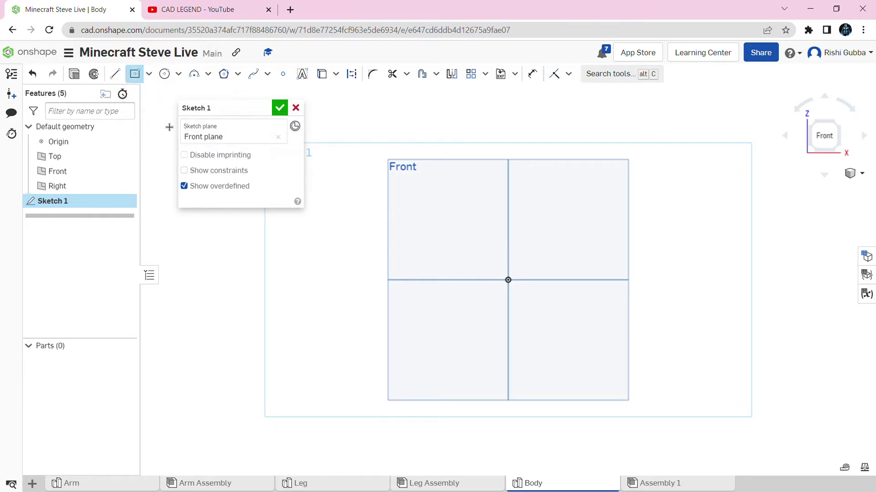
left_click(508, 280)
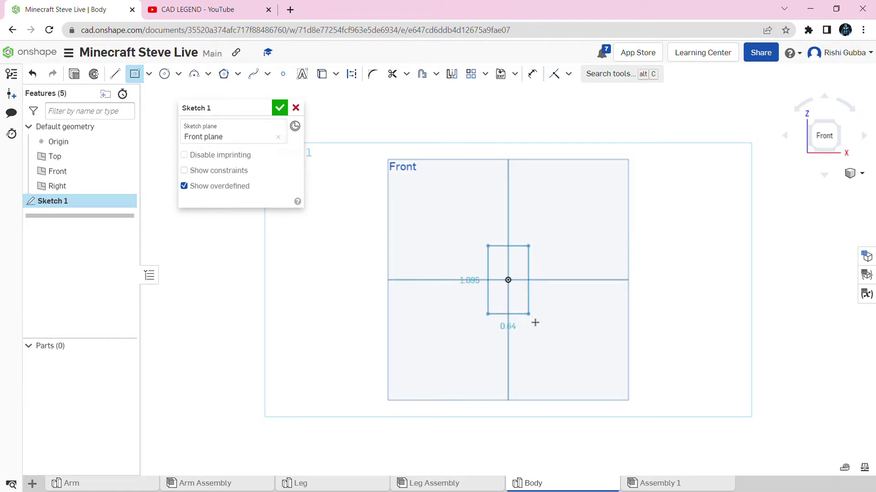
left_click(548, 354)
Dimension the rectangle 6 tall and 3 wide
left_click(531, 74)
left_click(467, 235)
left_click(434, 226)
type("6")
key("Return")
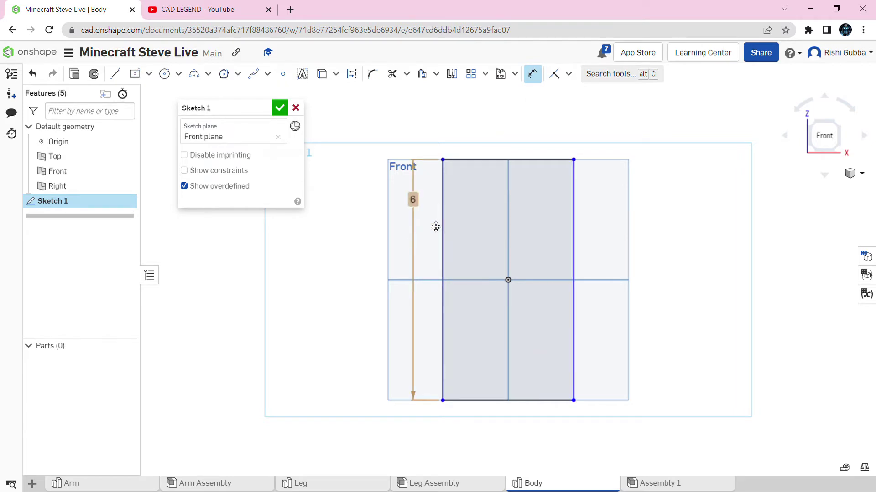
left_click(532, 403)
left_click(527, 423)
type("3")
key("Return")
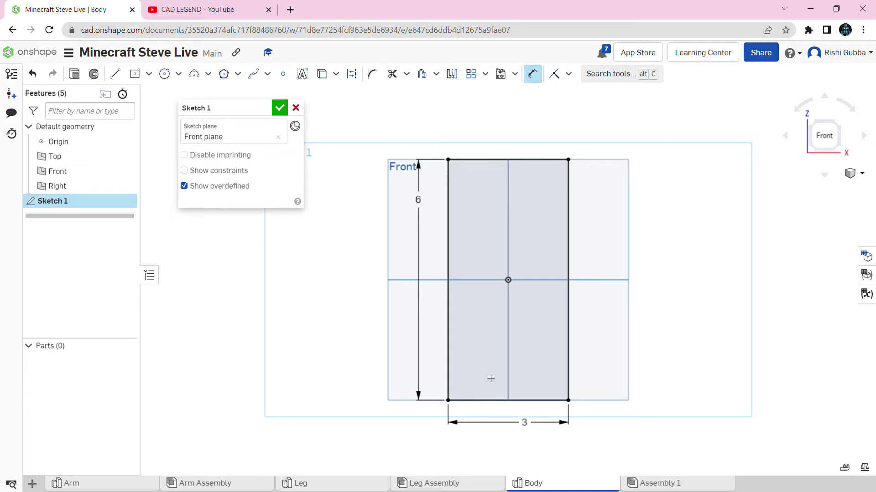
Close the sketch and extrude the rectangle 2 in deep into Part 1
left_click(280, 108)
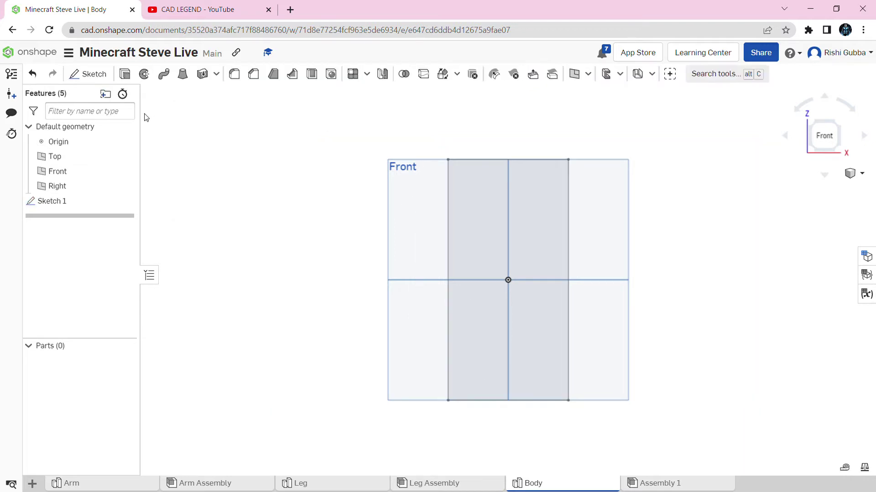
left_click(124, 74)
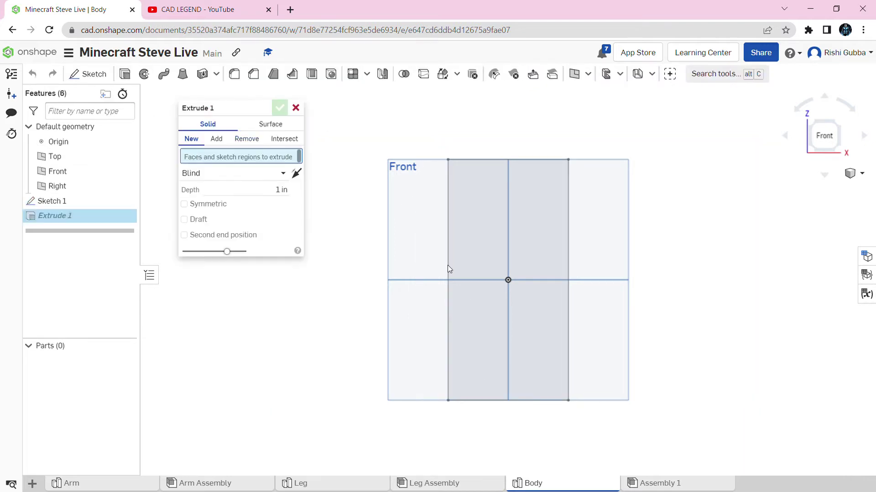
left_click(467, 231)
left_click(272, 208)
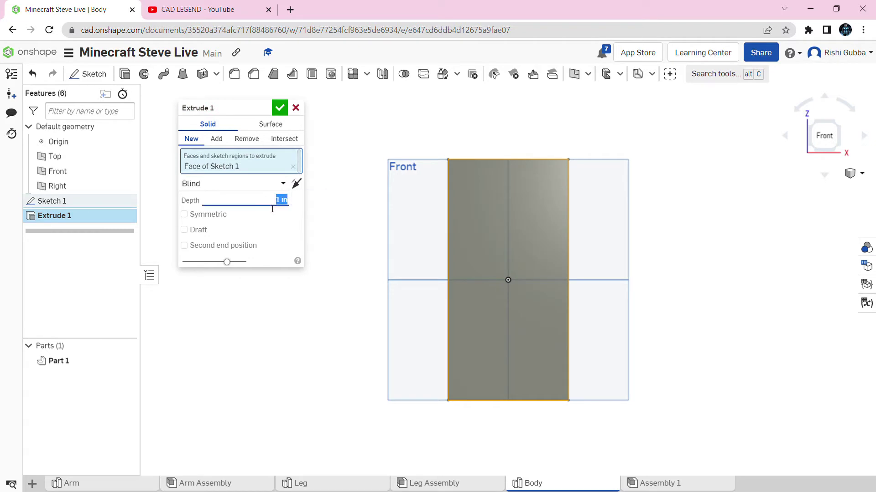
type("2")
key("Return")
left_click(280, 107)
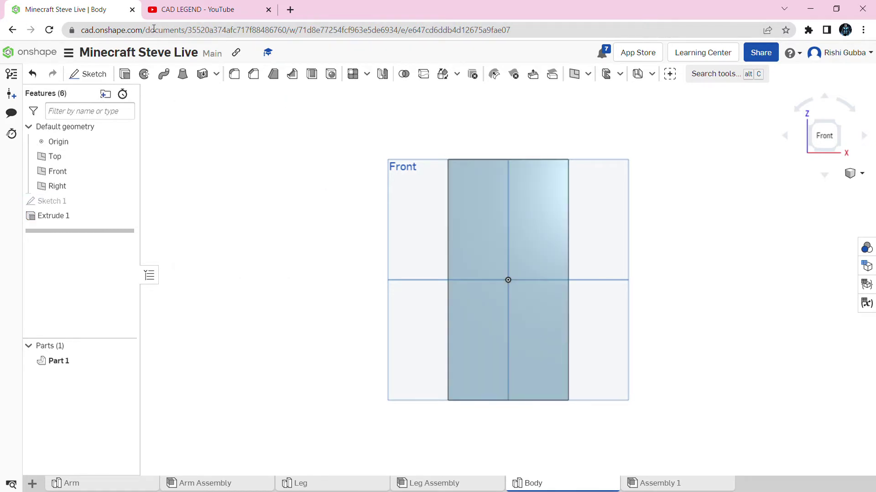
Start Sketch 2 on the block's front face
left_click(94, 74)
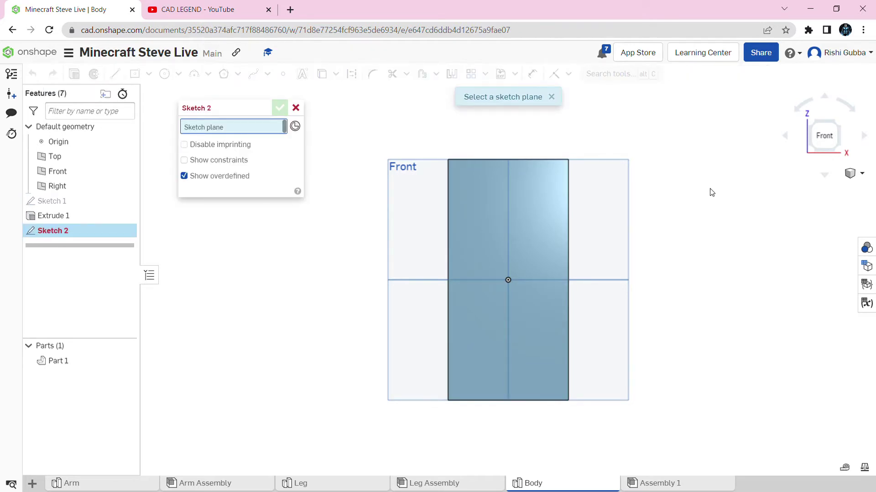
scroll(579, 189, "up", 2)
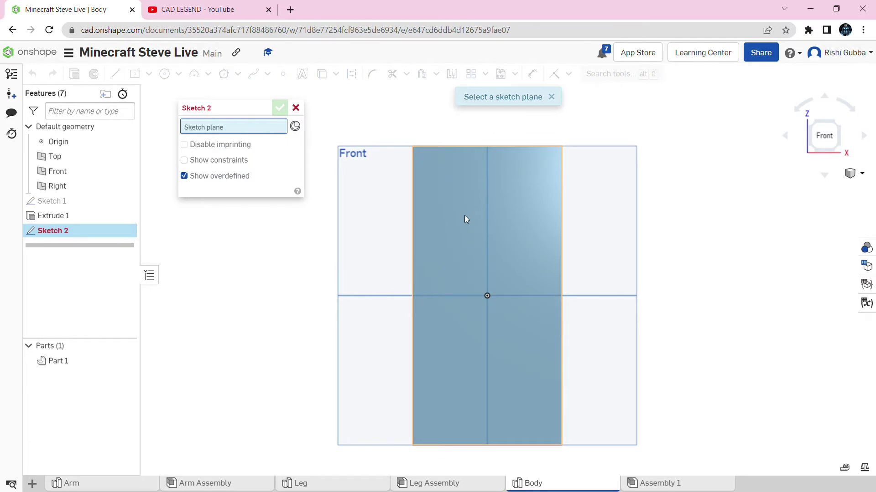
left_click(464, 216)
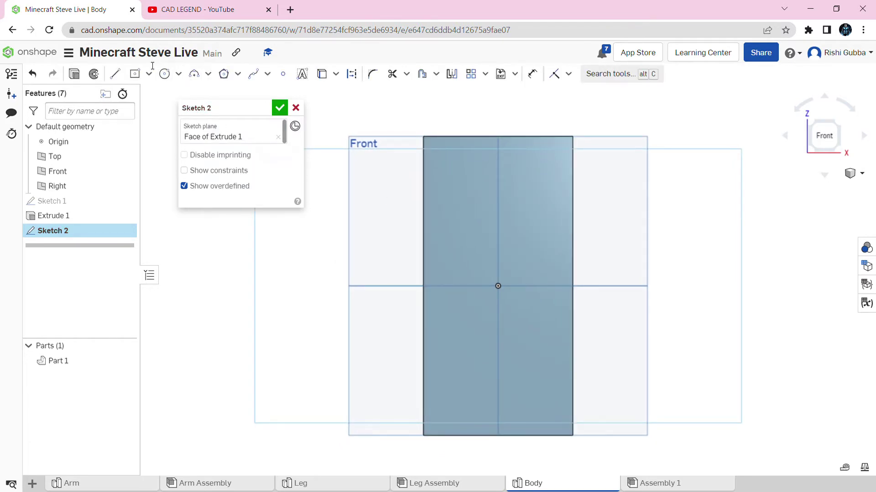
Draw the first outline lines: 0.5 along the top edge, then 0.25 down
left_click(115, 74)
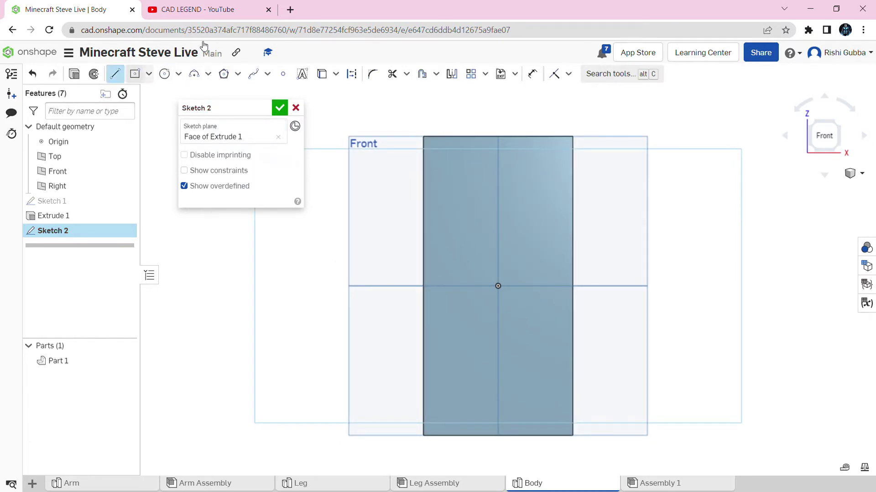
scroll(498, 162, "up", 2)
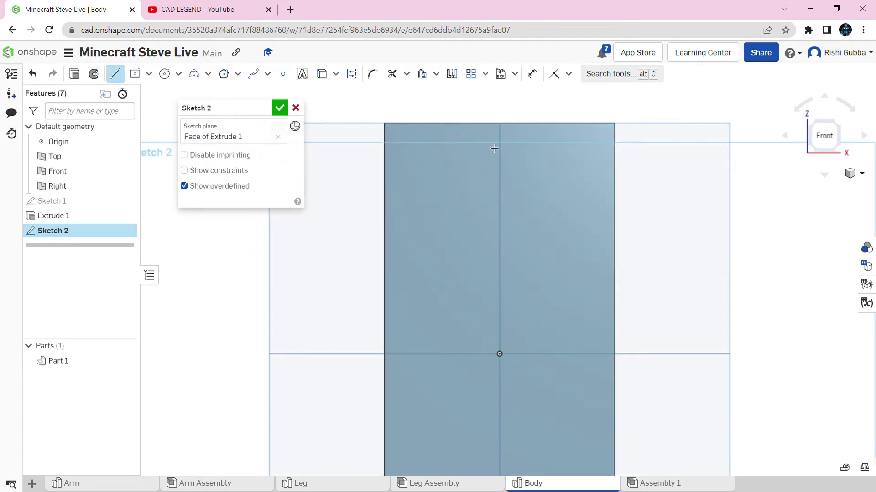
left_click(502, 123)
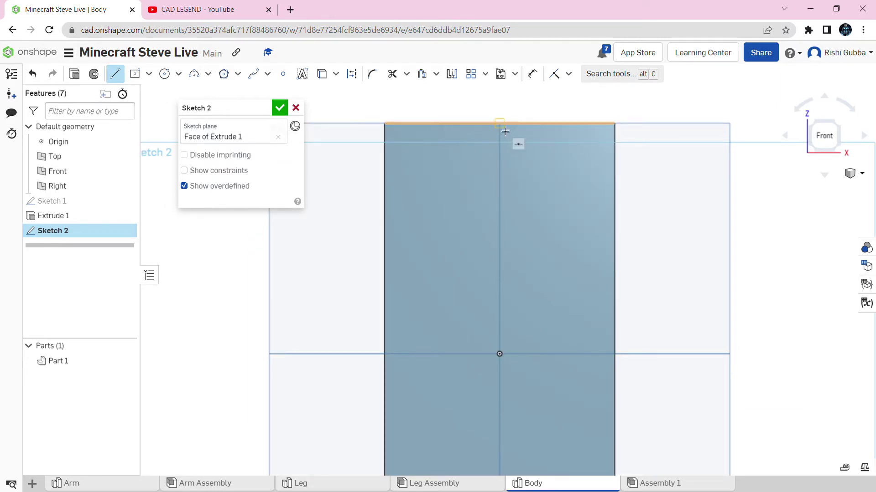
left_click(425, 123)
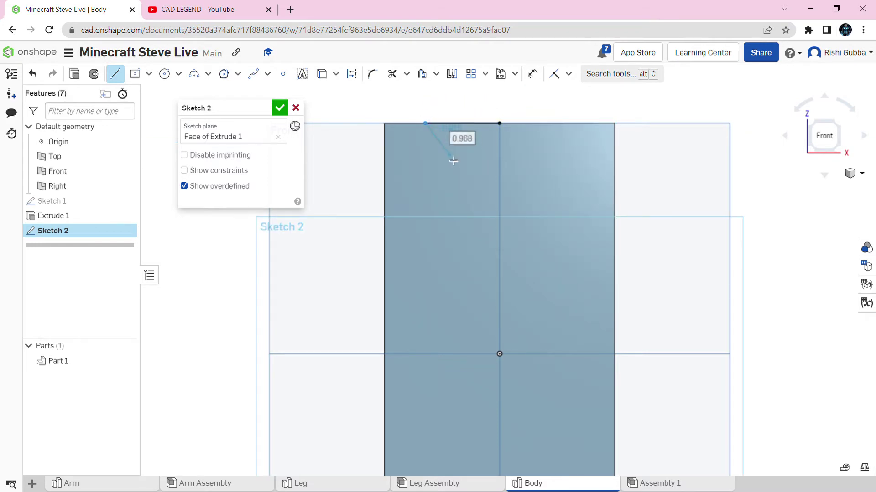
type("0.5")
key("Return")
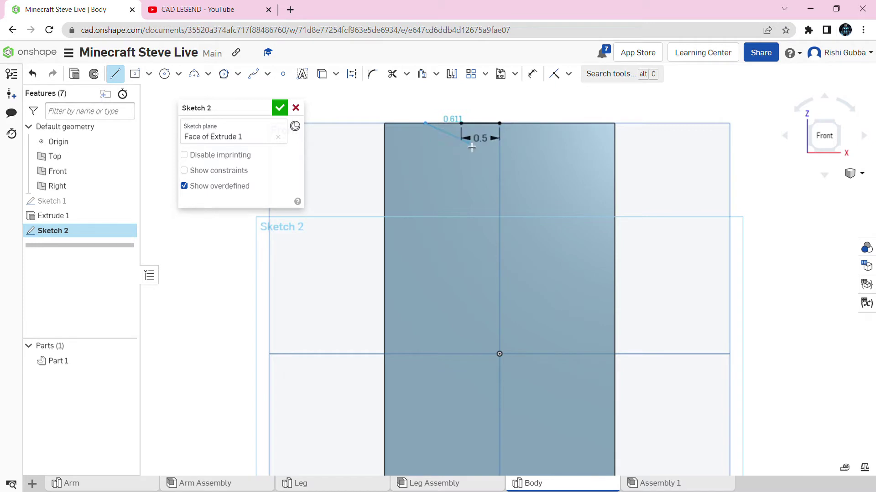
scroll(452, 137, "up", 5)
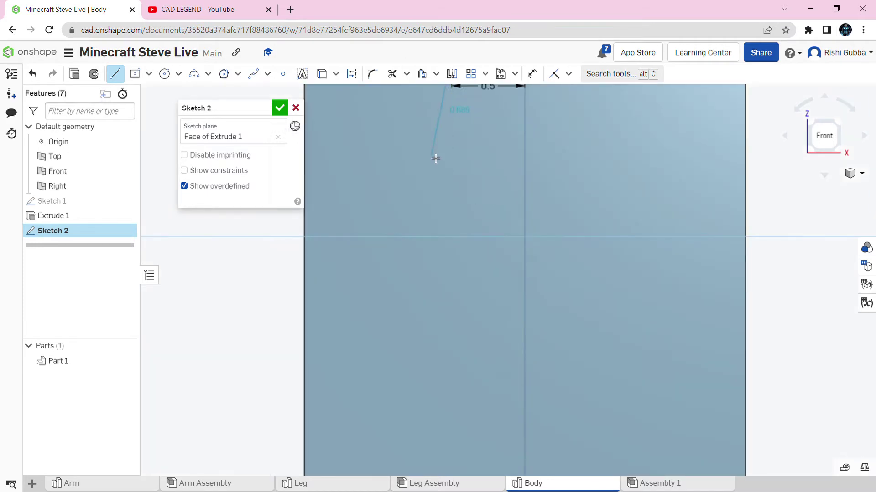
left_click(478, 297)
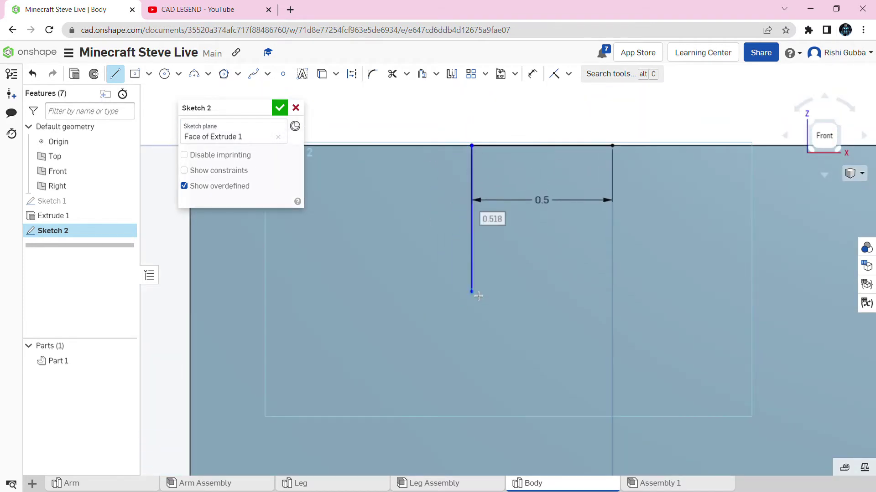
type("0.25")
key("Return")
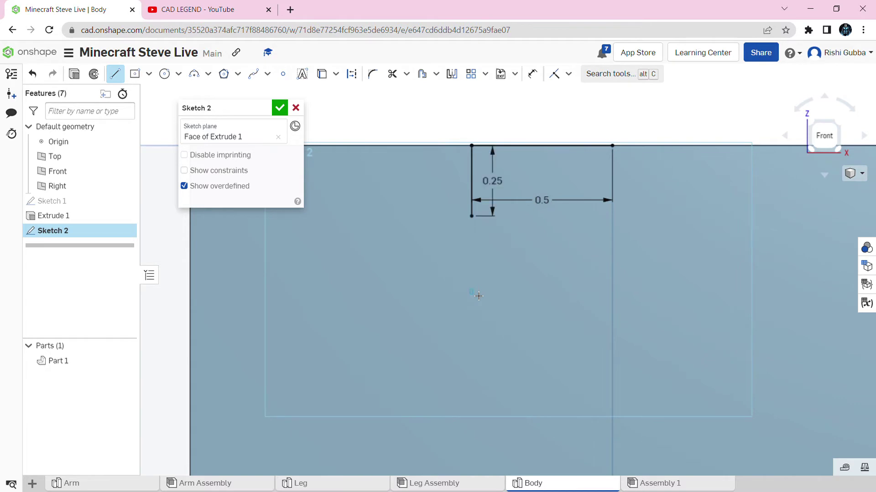
Add 0.25 horizontal and 0.25 vertical steps, ending the bottom line at the centre line
left_click(545, 220)
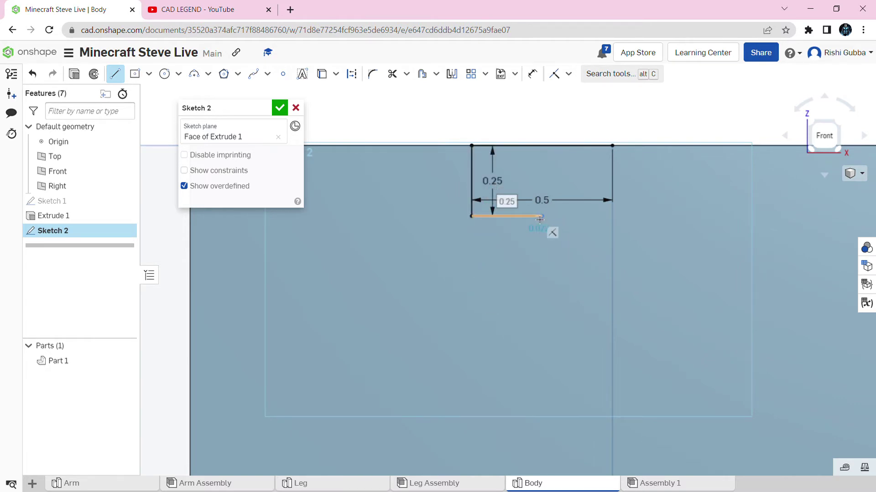
key("Tab")
type(".25")
key("Return")
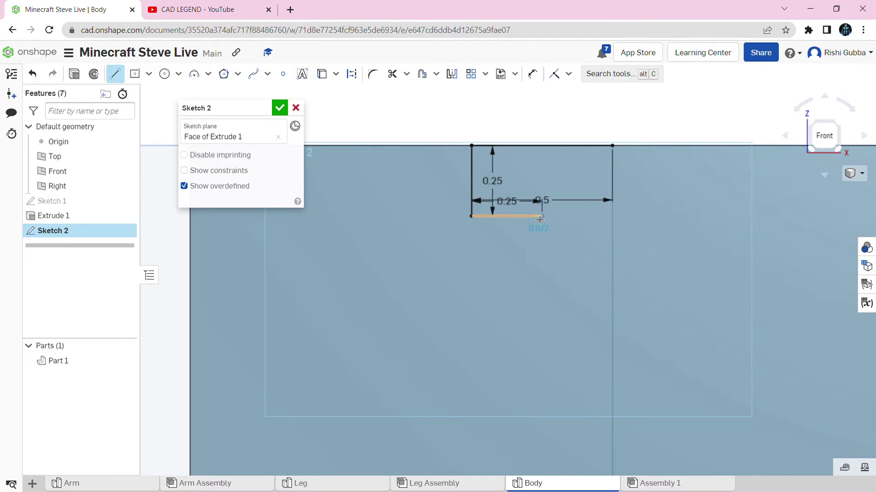
left_click(544, 292)
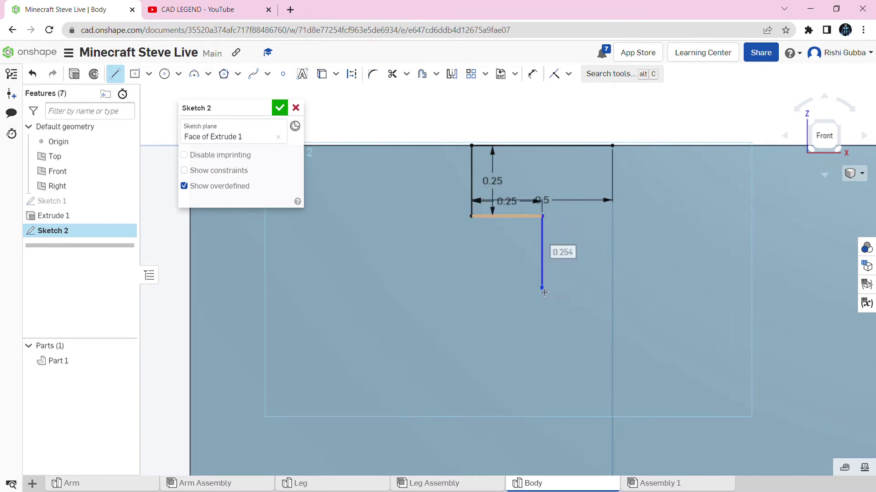
key("Tab")
type(".25")
key("Return")
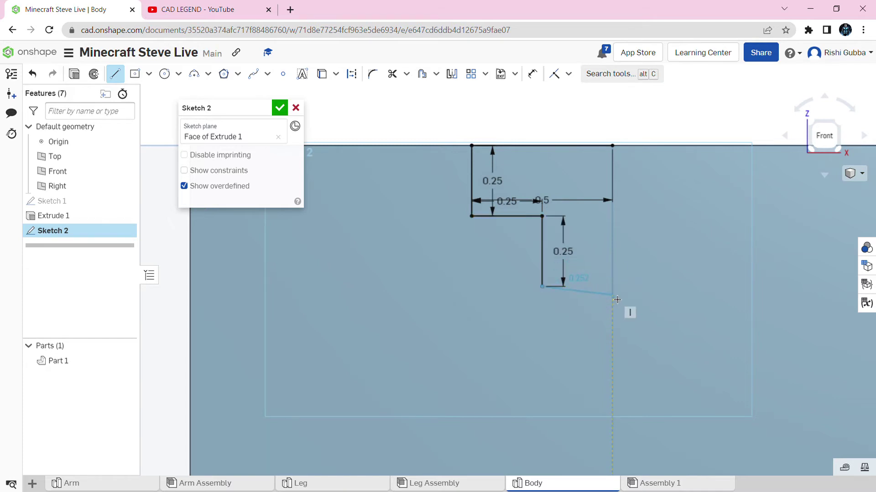
left_click(619, 292)
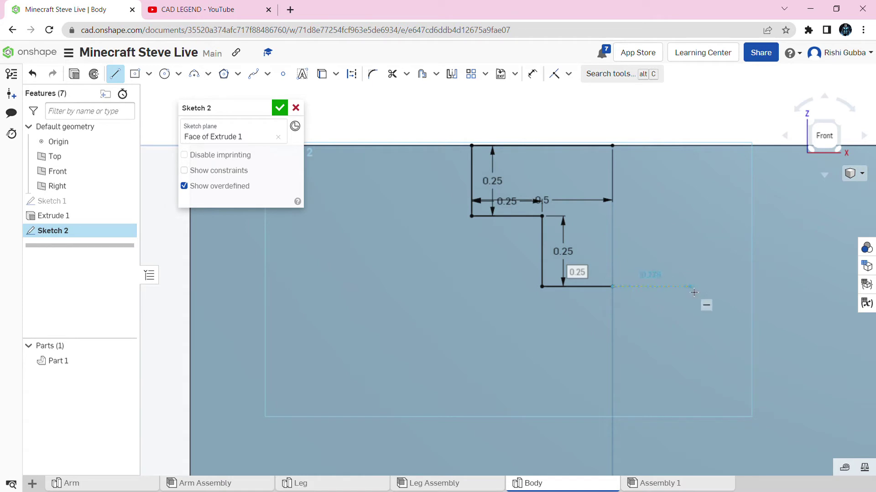
Mirror the five half-outline lines across the vertical centre line
left_click(452, 75)
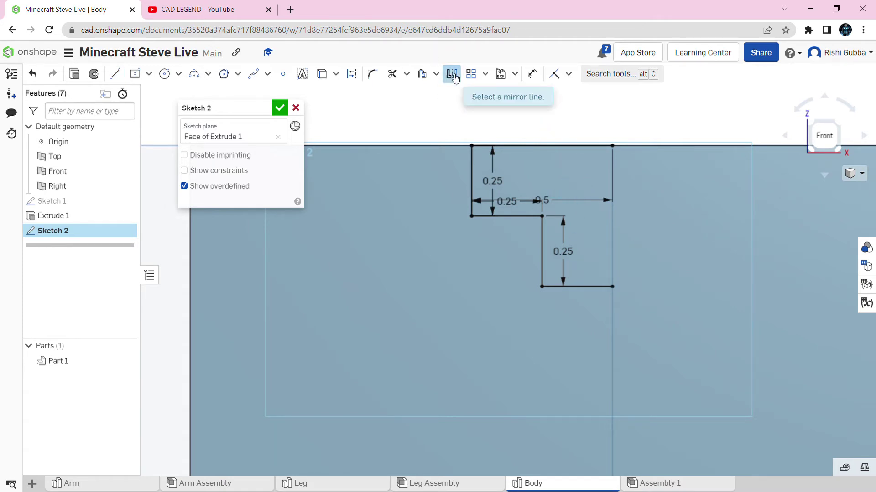
left_click(612, 220)
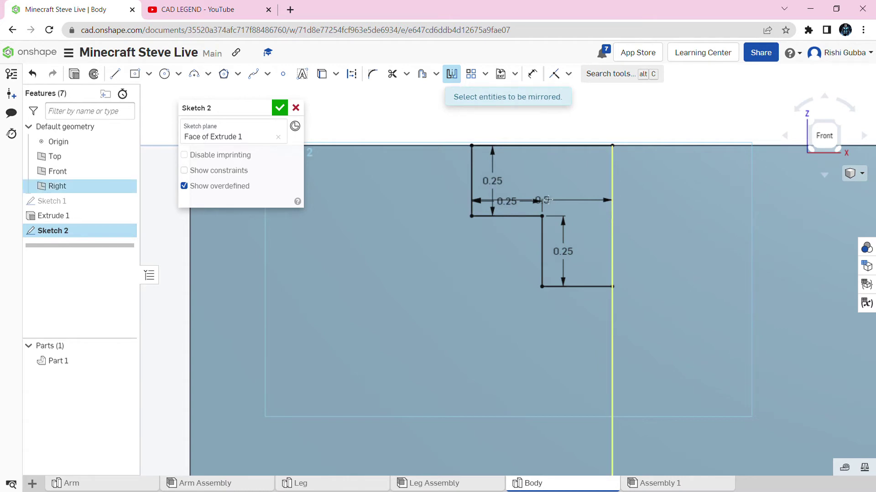
left_click(471, 162)
left_click(483, 146)
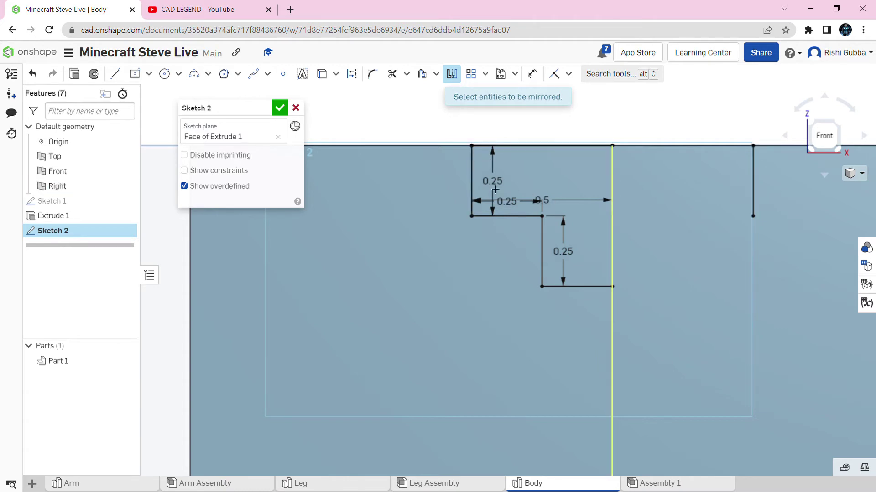
left_click(507, 217)
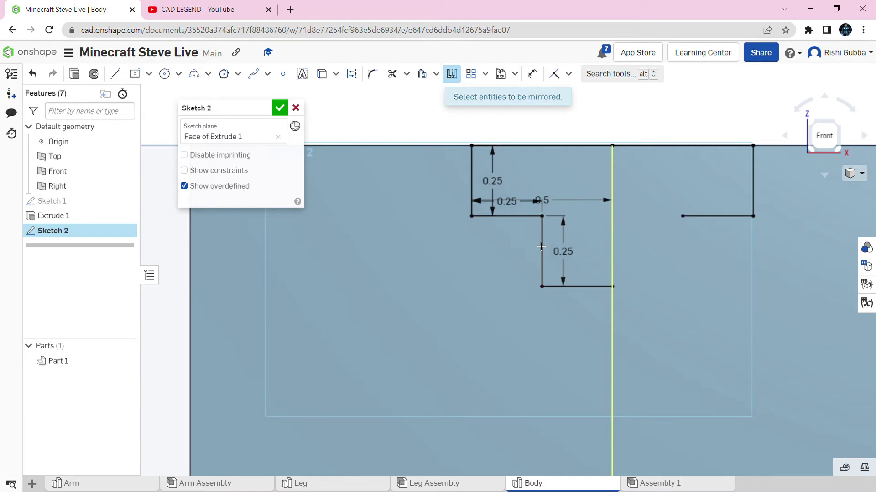
left_click(543, 250)
left_click(573, 288)
scroll(566, 232, "down", 4)
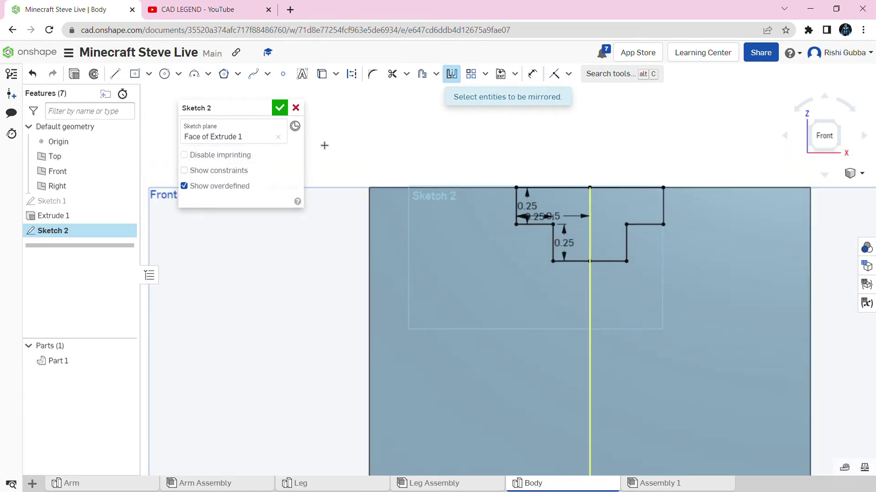
Close Sketch 2 and cut the T-shaped region 1 in deep with a Remove extrude
left_click(279, 108)
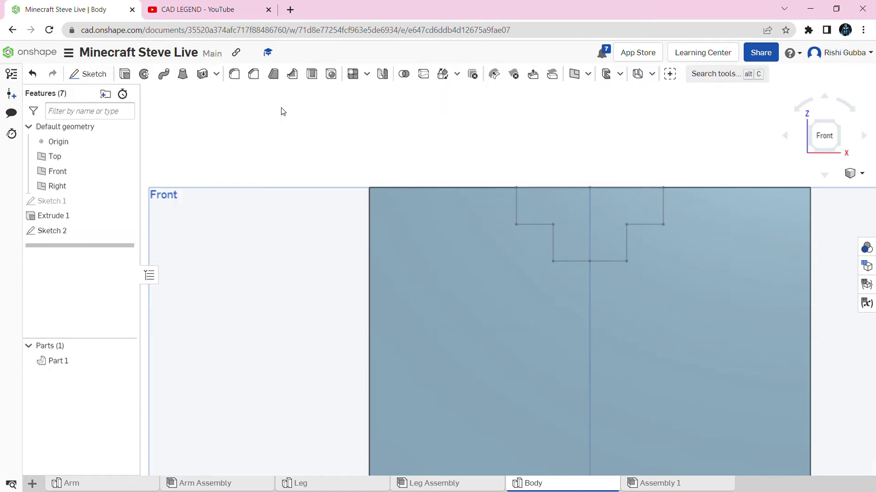
scroll(248, 114, "down", 3)
left_click(124, 74)
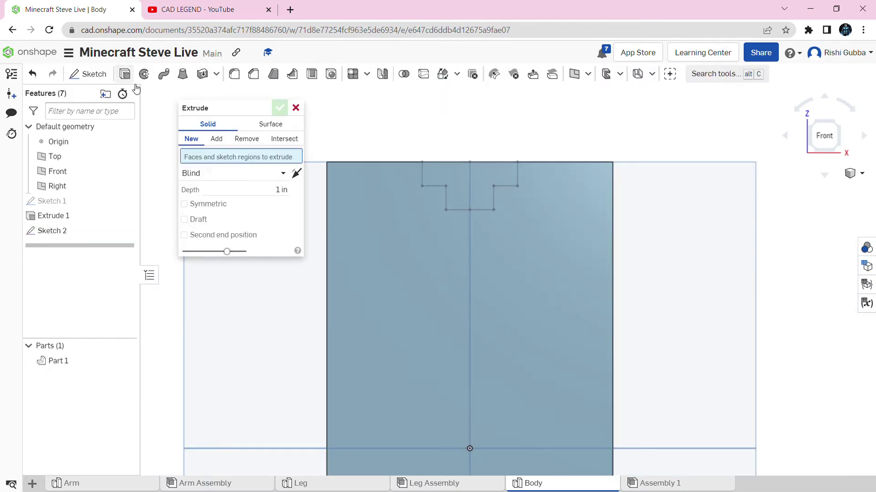
left_click(469, 183)
right_click_drag(469, 183, 469, 225)
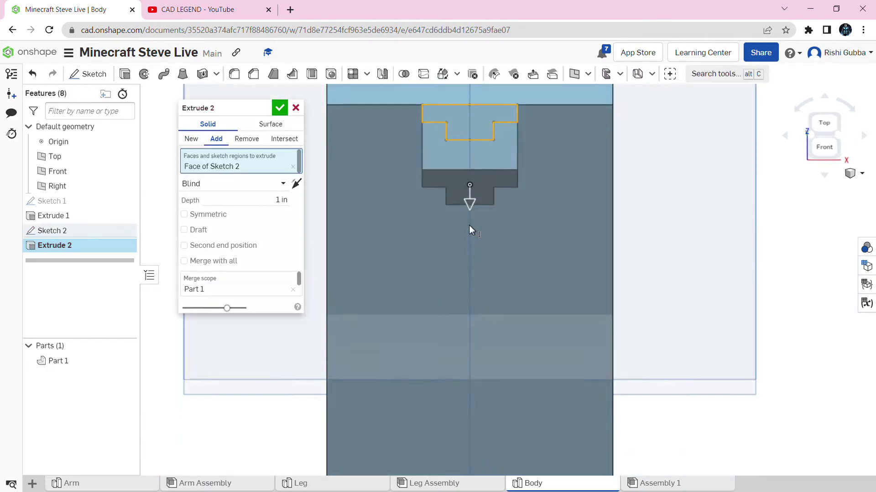
left_click(246, 139)
right_click_drag(339, 219, 221, 211)
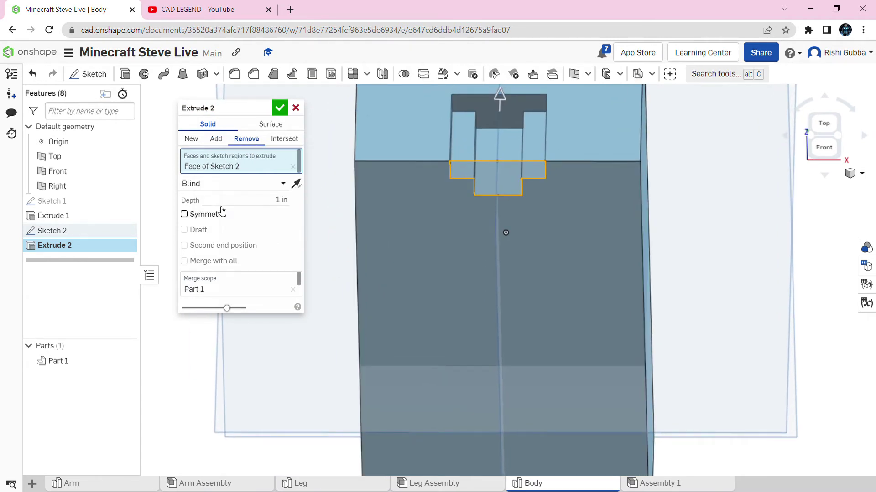
left_click(279, 107)
right_click_drag(289, 137, 283, 232)
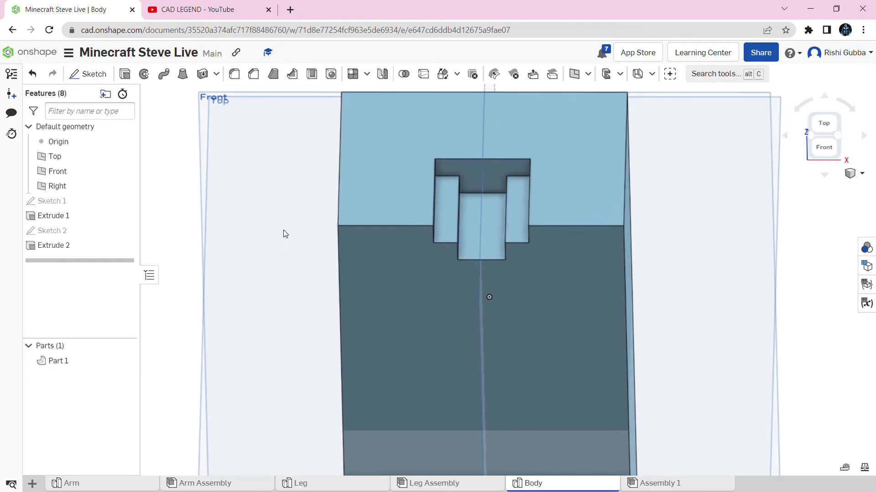
Extrude Sketch 2 in the reversed direction as a new 1 in T-shaped Part 2
left_click(124, 74)
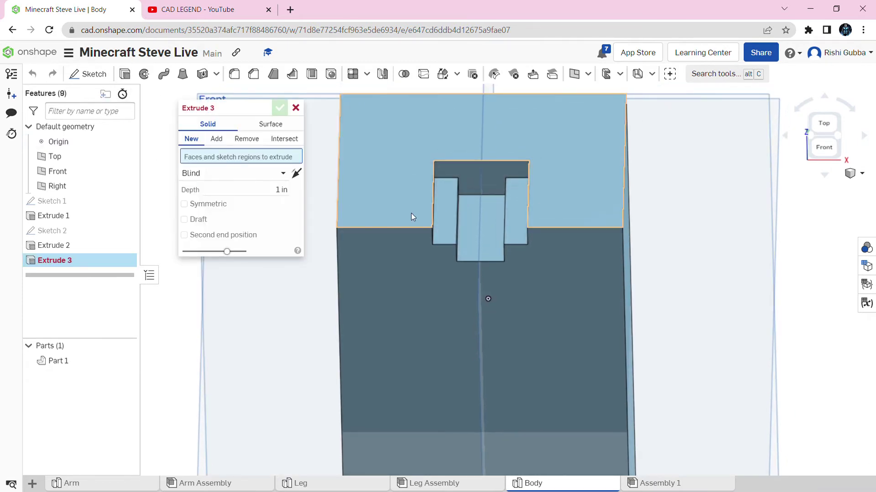
key("shift+1")
right_click_drag(413, 179, 408, 187)
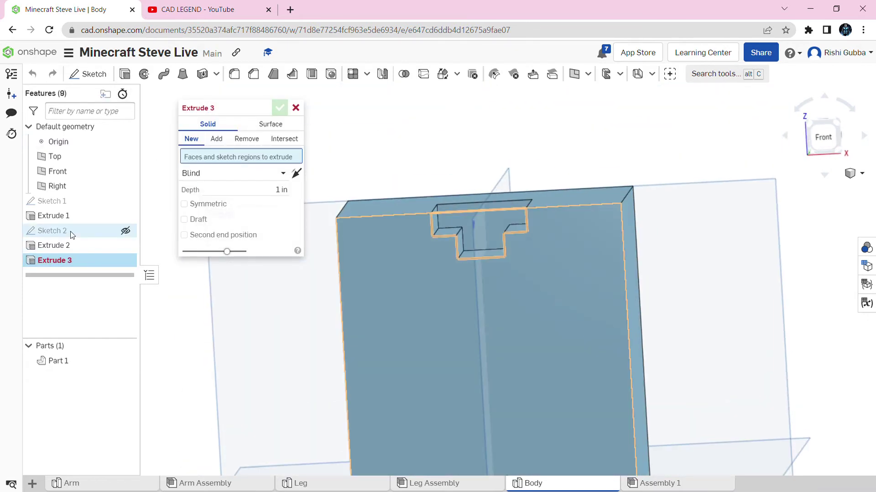
left_click(100, 231)
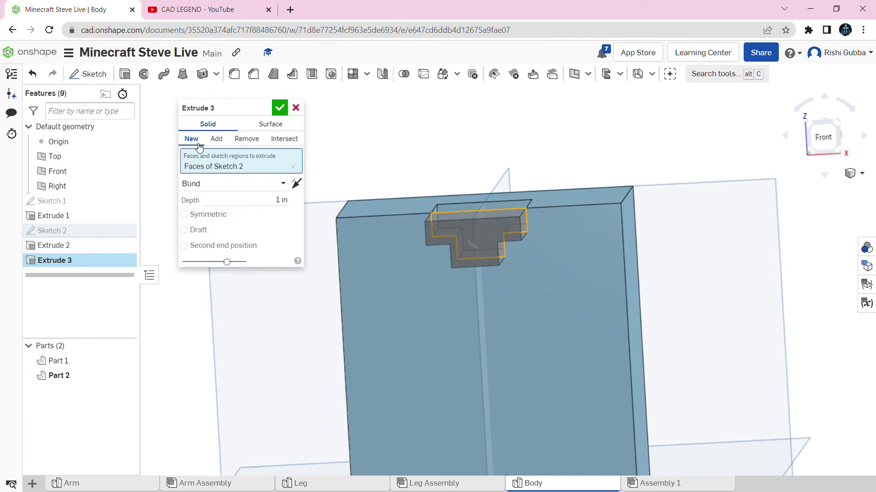
right_click_drag(333, 240, 328, 207)
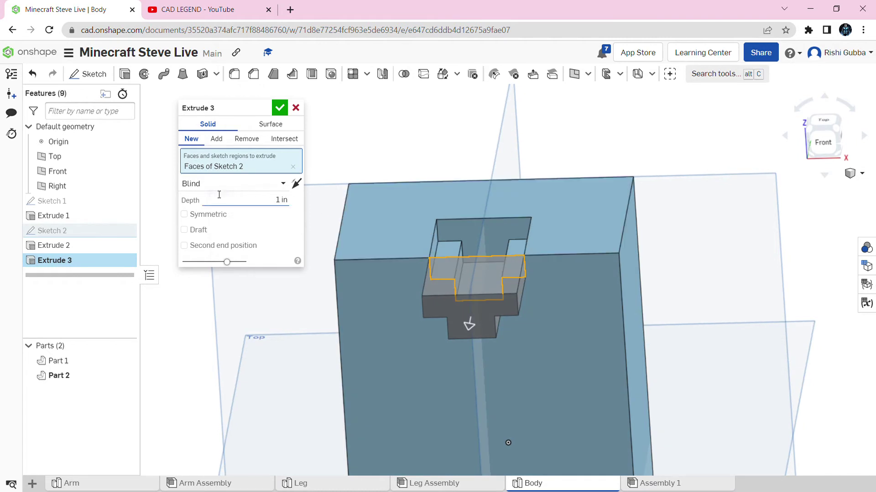
left_click(296, 184)
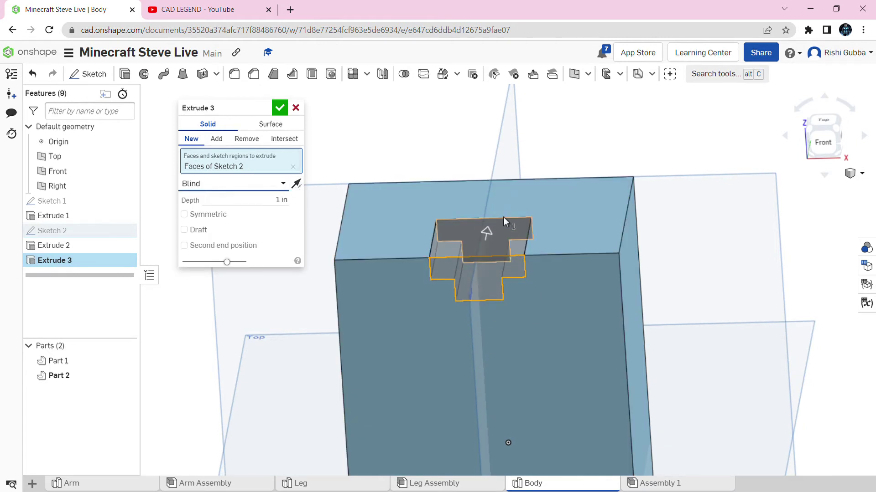
left_click(256, 207)
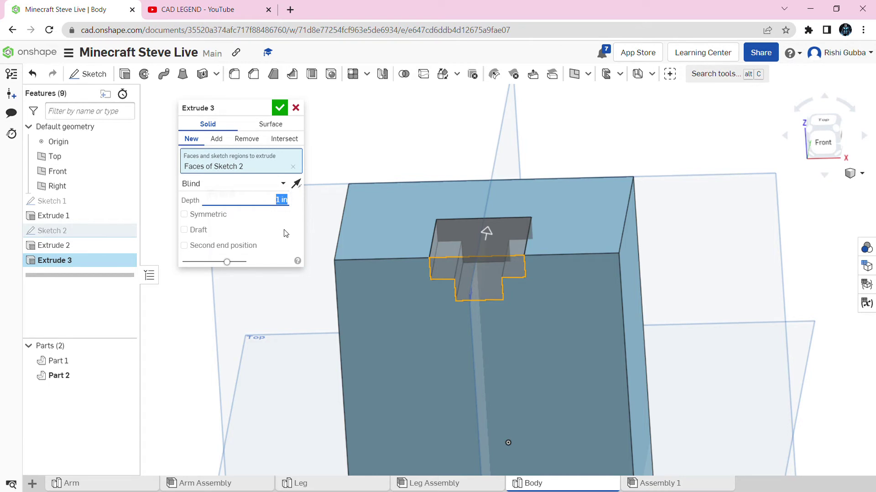
left_click(280, 107)
middle_click_drag(350, 346, 381, 278)
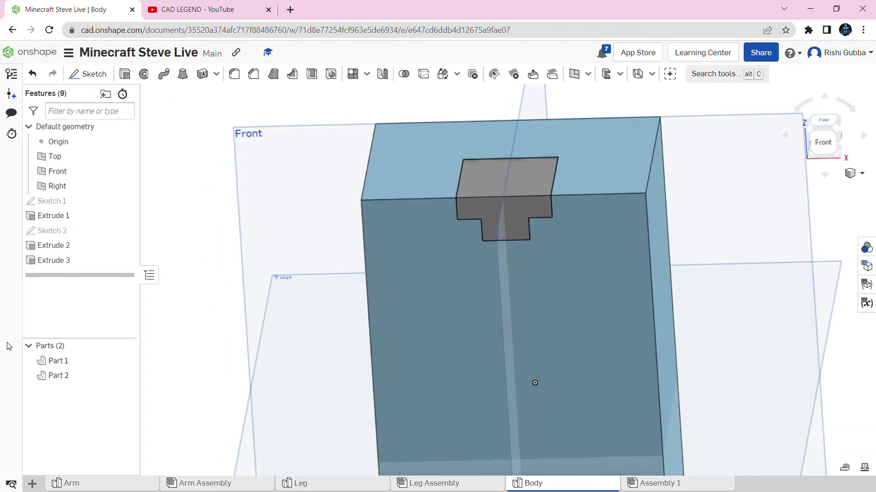
Colour Part 1 teal with hex value 0eaeae
right_click(81, 361)
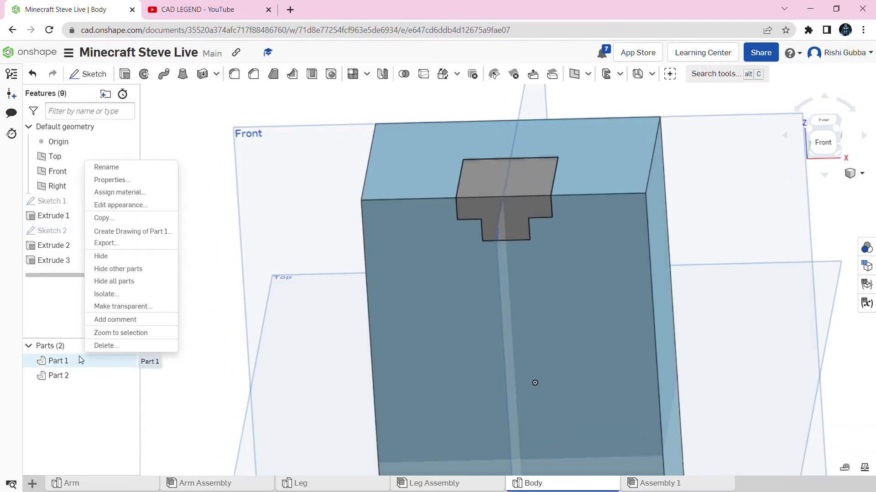
left_click(123, 205)
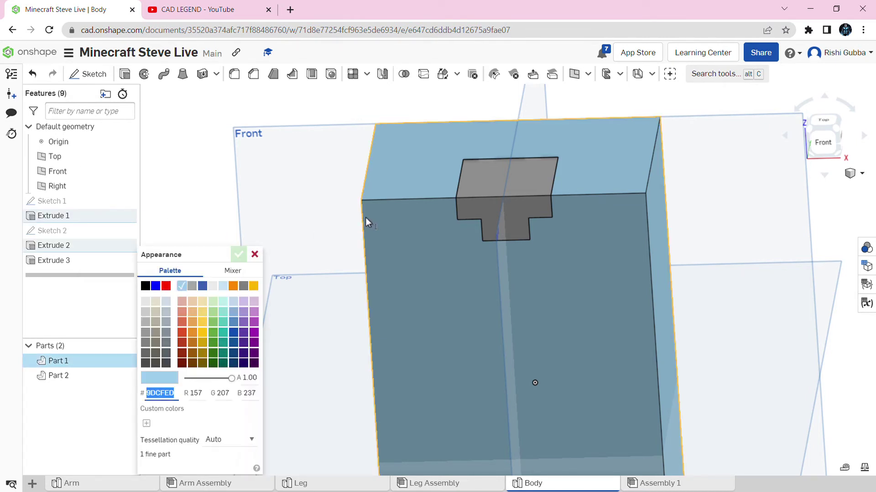
type("0eaeae")
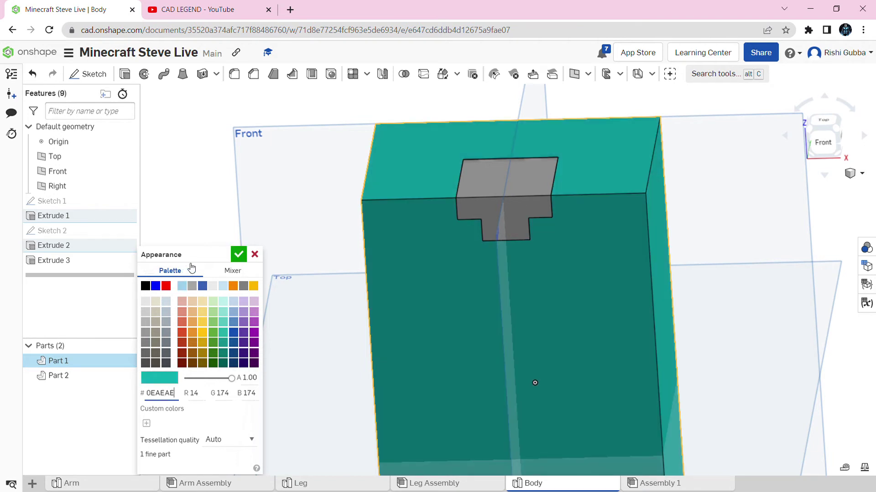
left_click(235, 256)
Colour Part 2 brown with hex value A97D64
right_click(71, 377)
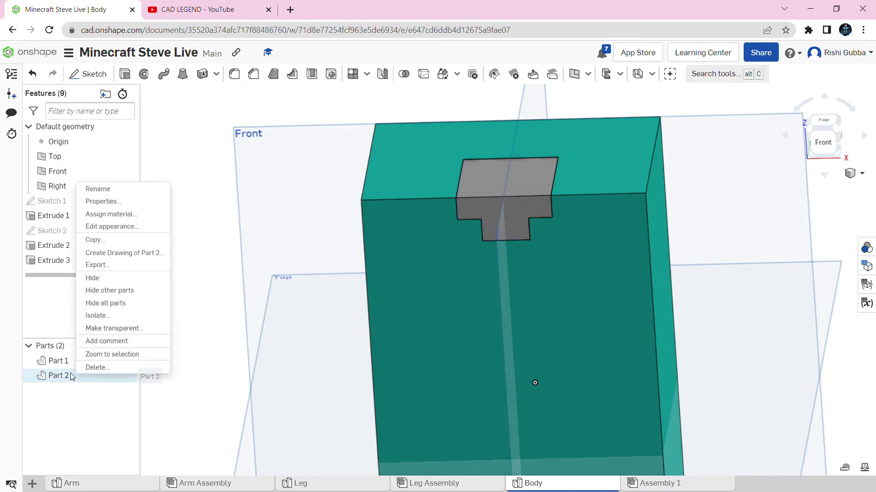
left_click(91, 227)
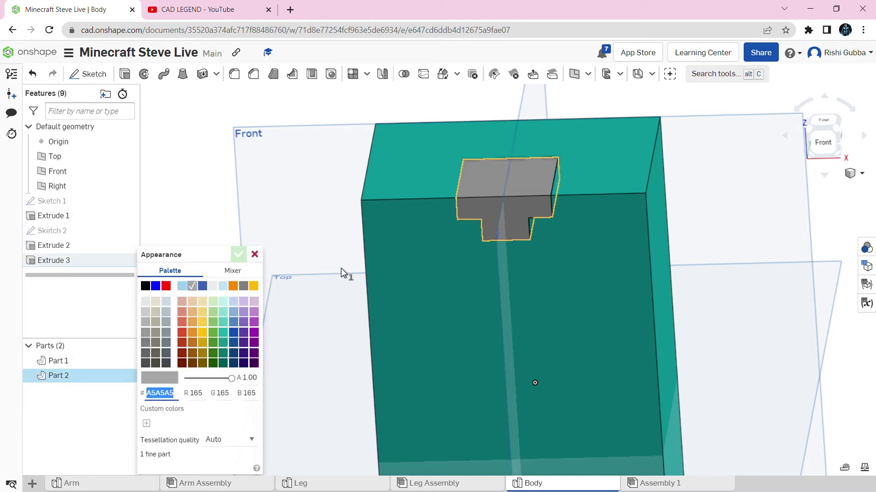
type("A97D64")
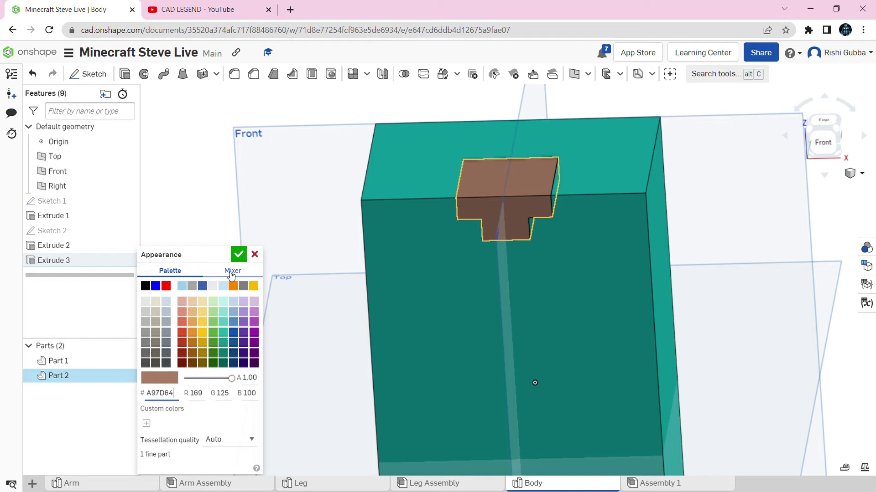
left_click(239, 255)
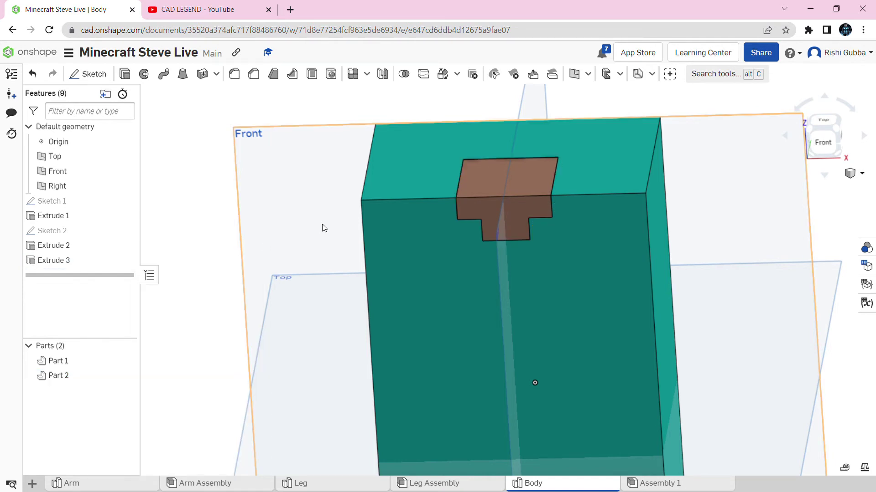
Hide the default planes and origin, then switch to an isometric view
key("p")
scroll(348, 254, "down", 2)
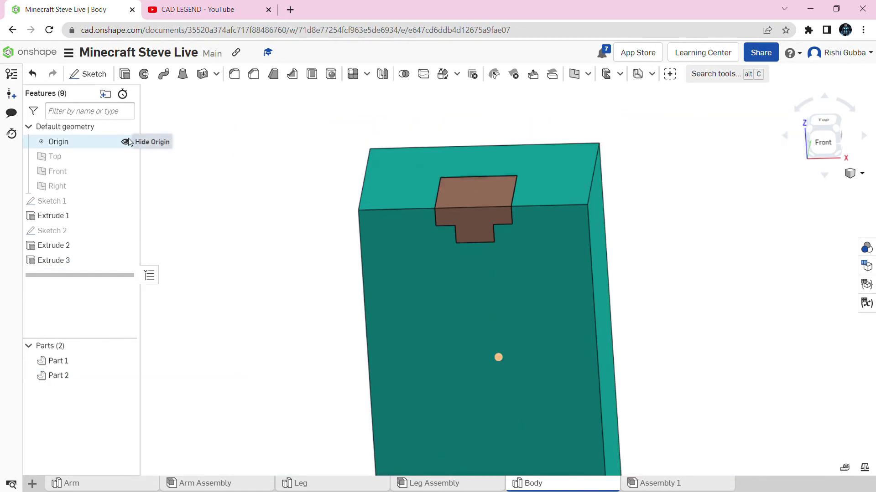
left_click(125, 143)
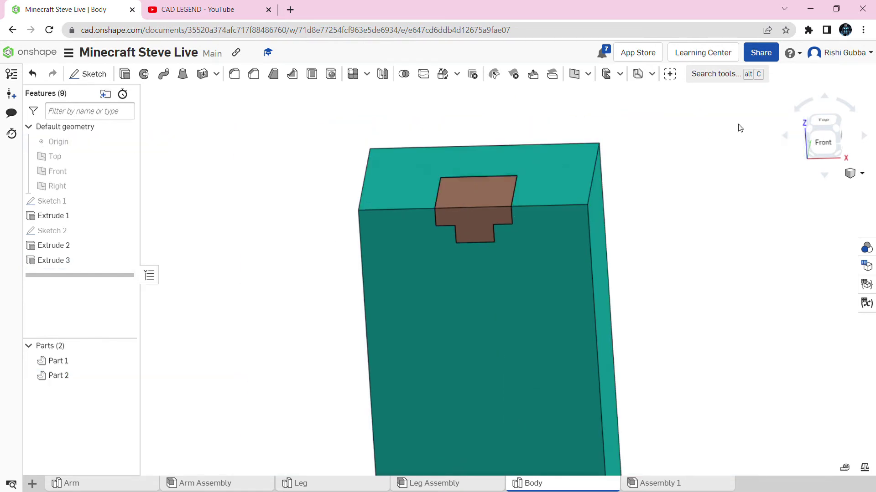
left_click(836, 132)
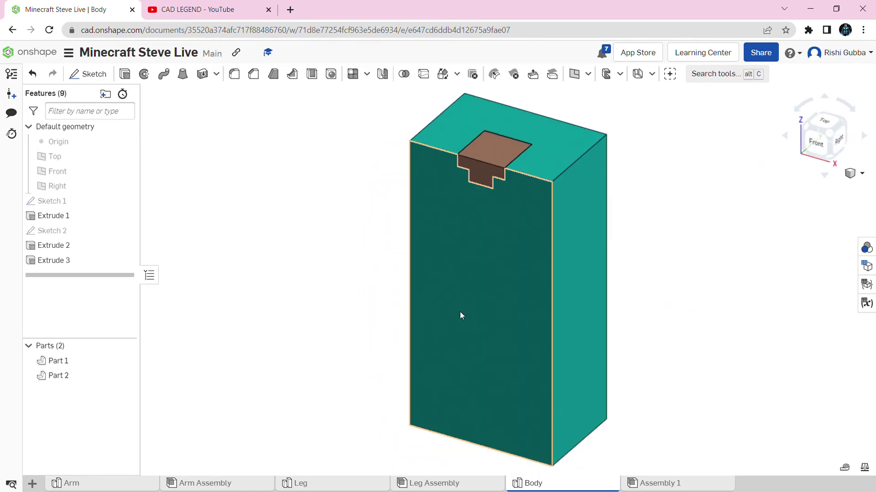
Create a new assembly and rename it, leaving 'Body Assembly' missing an 's'
left_click(32, 483)
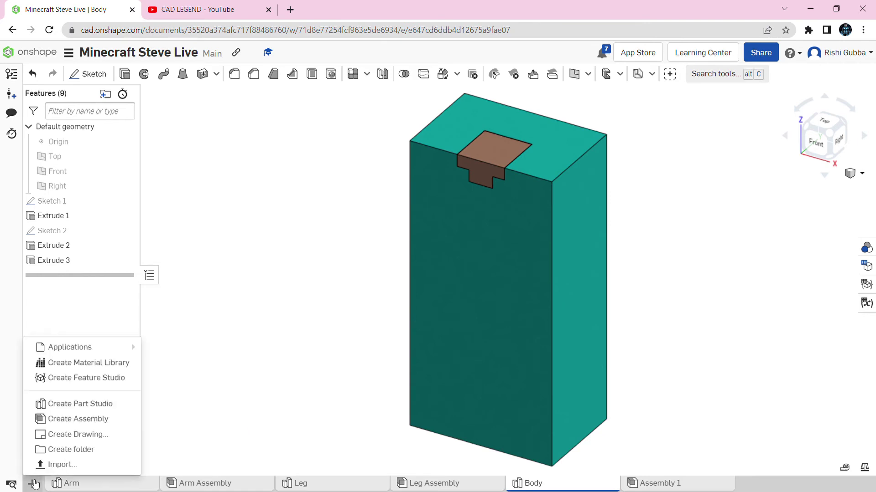
left_click(70, 419)
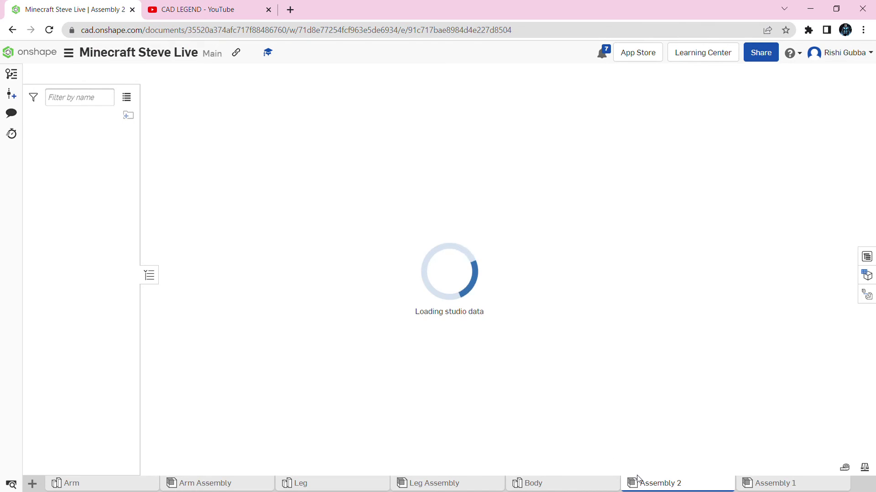
right_click(670, 487)
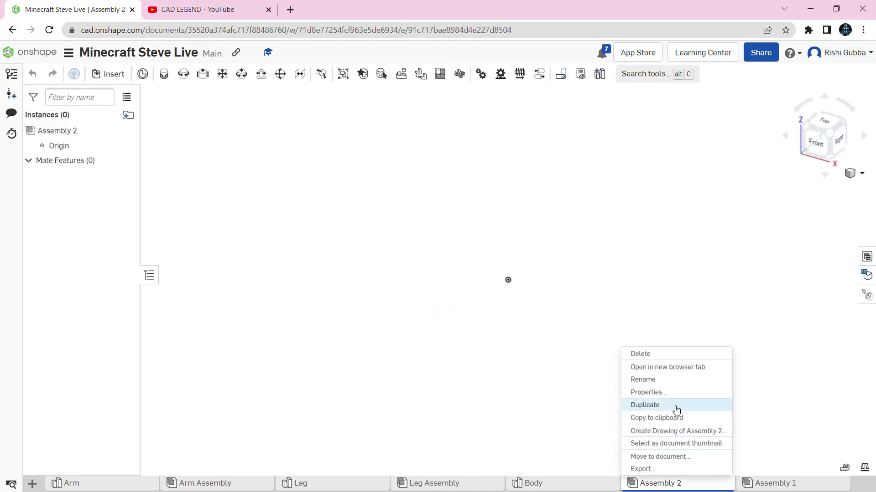
left_click(665, 382)
key("BackSpace")
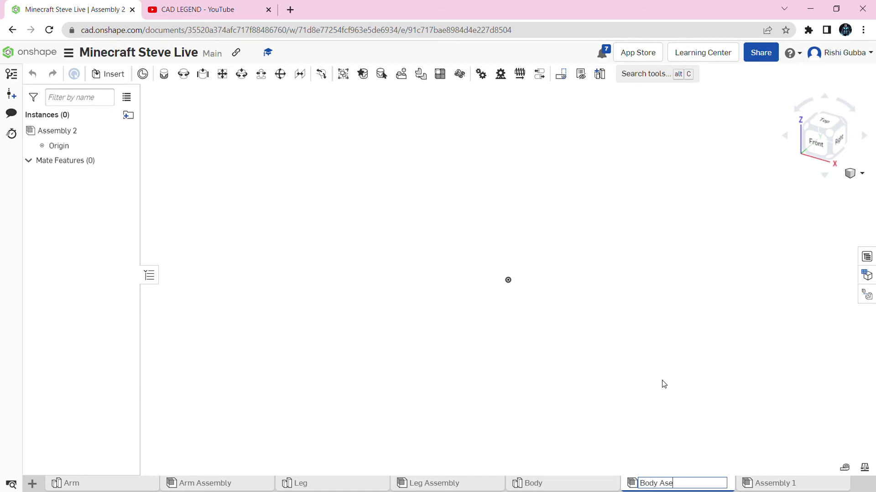
type("y")
key("Return")
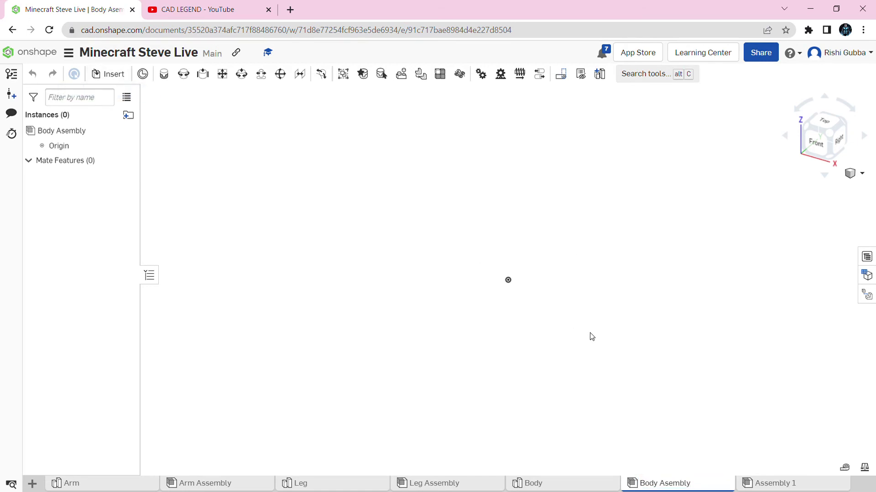
Add the missing 's' to correct the assembly name to Body Assembly
right_click(714, 482)
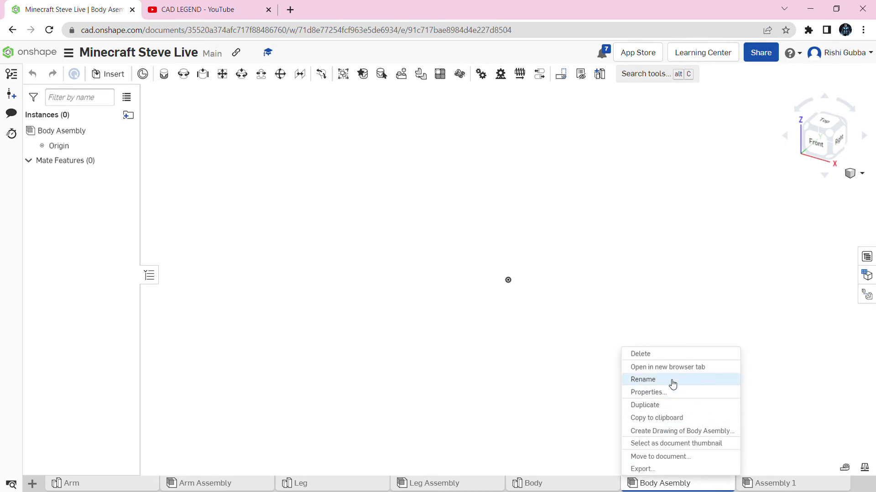
left_click(670, 382)
key("Right")
key("Left")
key("Left")
type("s")
key("Return")
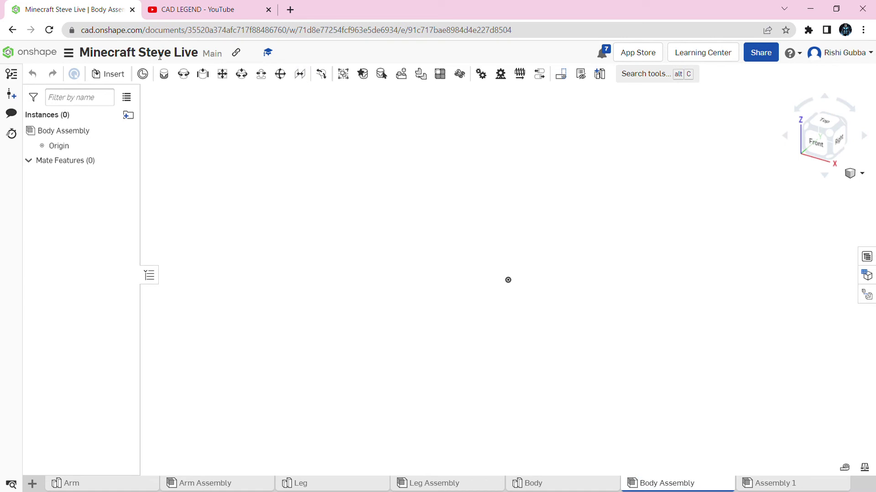
Insert the Body part studio's parts and drag brown Part 2 left out of the slot
left_click(123, 78)
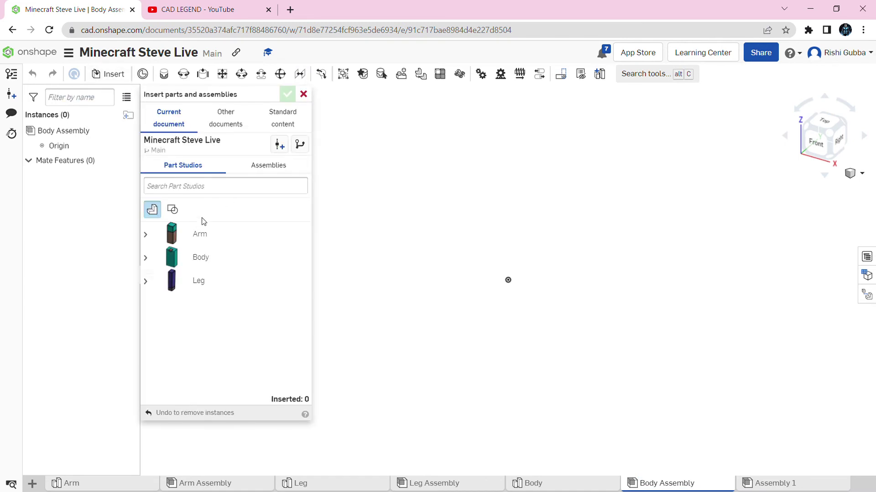
left_click(206, 266)
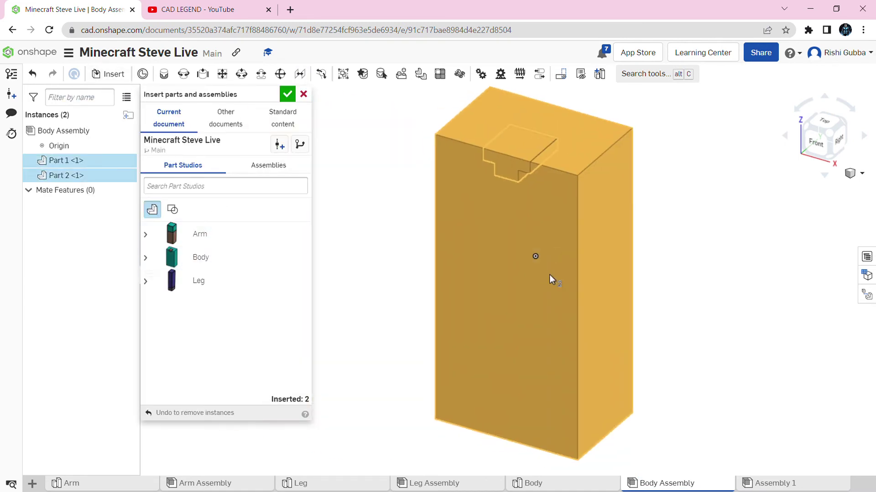
left_click(543, 272)
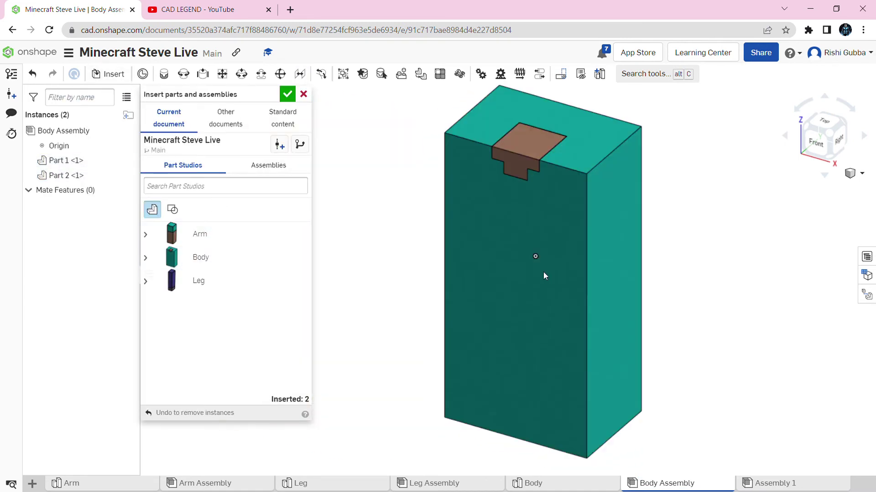
left_click(292, 98)
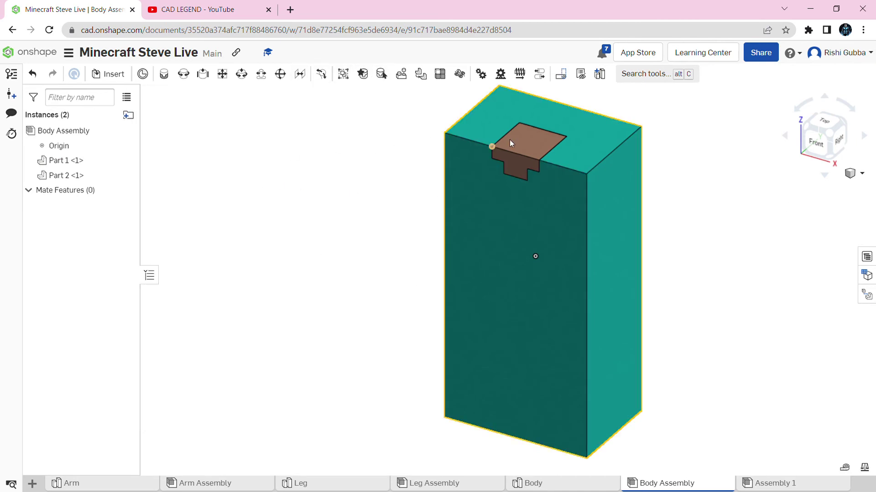
left_click_drag(438, 183, 281, 190)
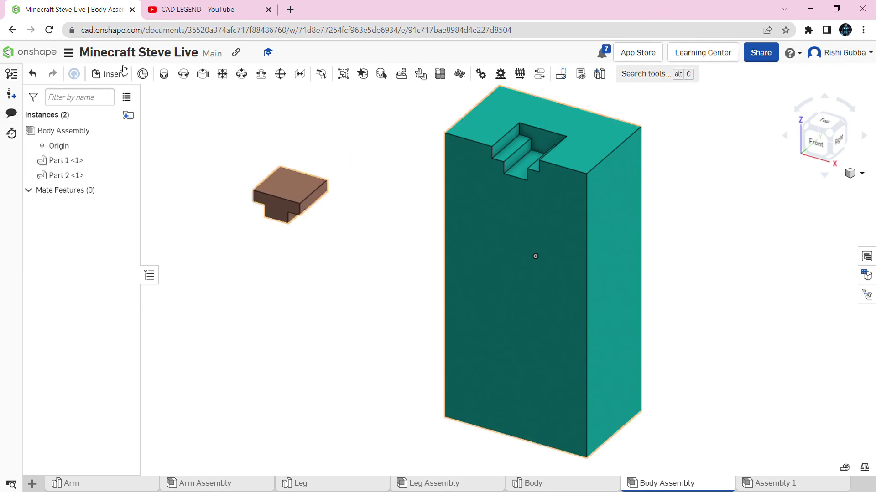
Start a Fastened mate and pick the mate connector at the centre of the teal block's slot
left_click(164, 73)
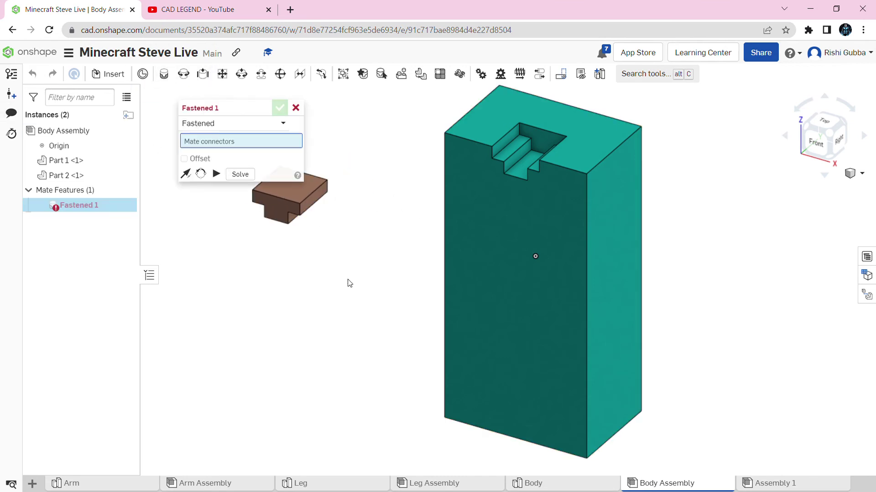
right_click_drag(409, 218, 448, 215)
scroll(447, 214, "up", 2)
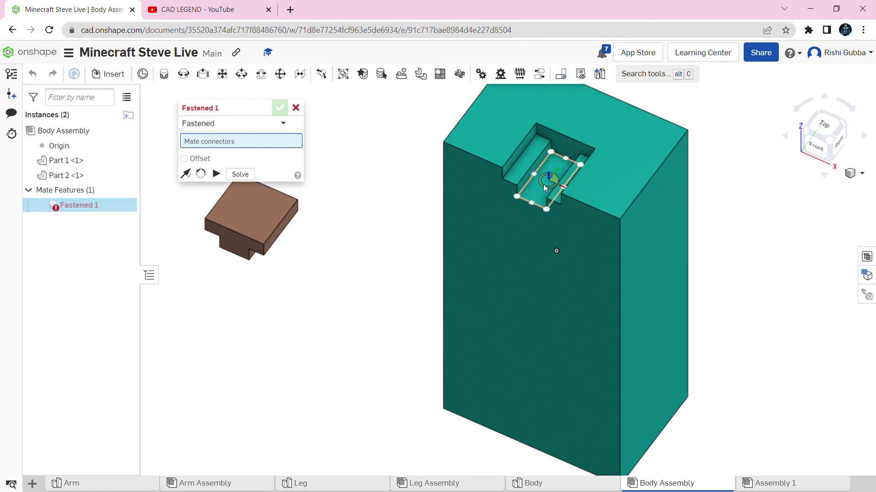
scroll(539, 191, "up", 1)
left_click(823, 125)
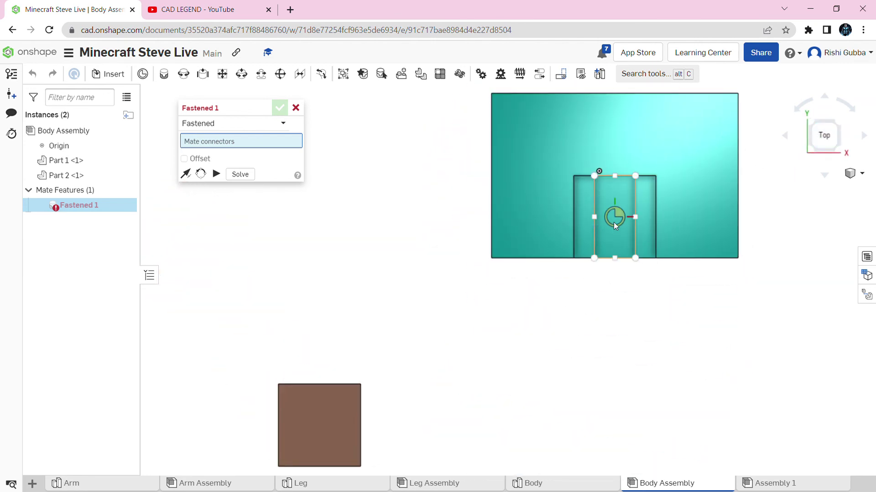
scroll(614, 223, "up", 1)
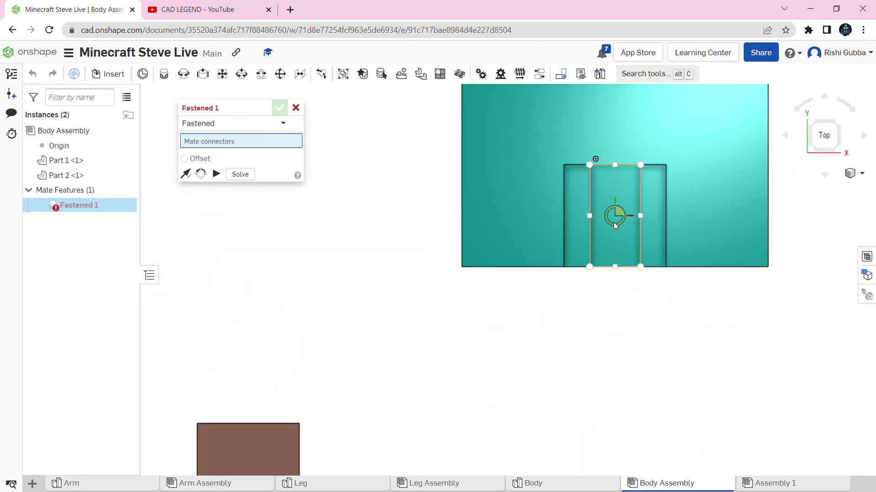
left_click(613, 222)
Select the mate connector on the underside of the brown T-piece
right_click_drag(617, 223, 455, 204)
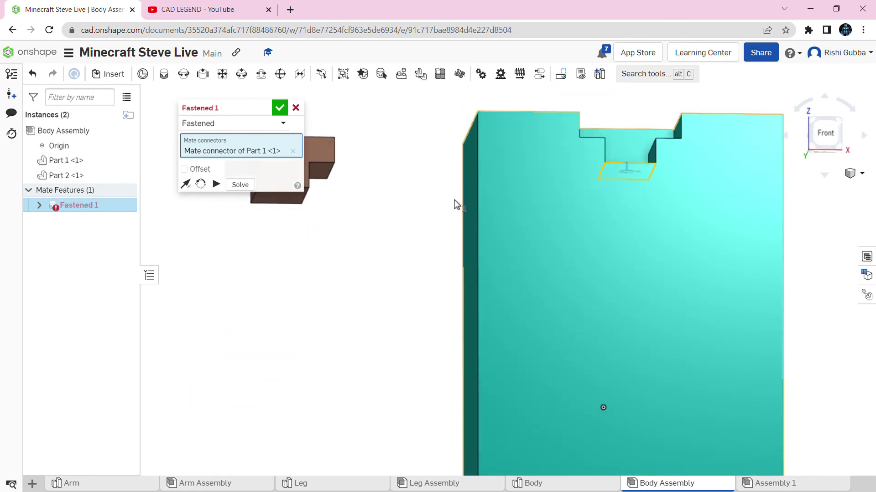
left_click(825, 153)
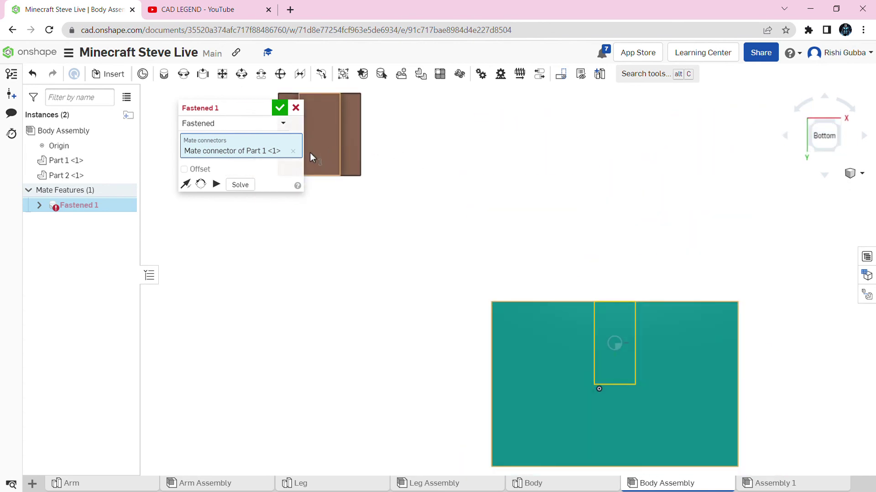
scroll(311, 155, "up", 3)
scroll(501, 157, "up", 2)
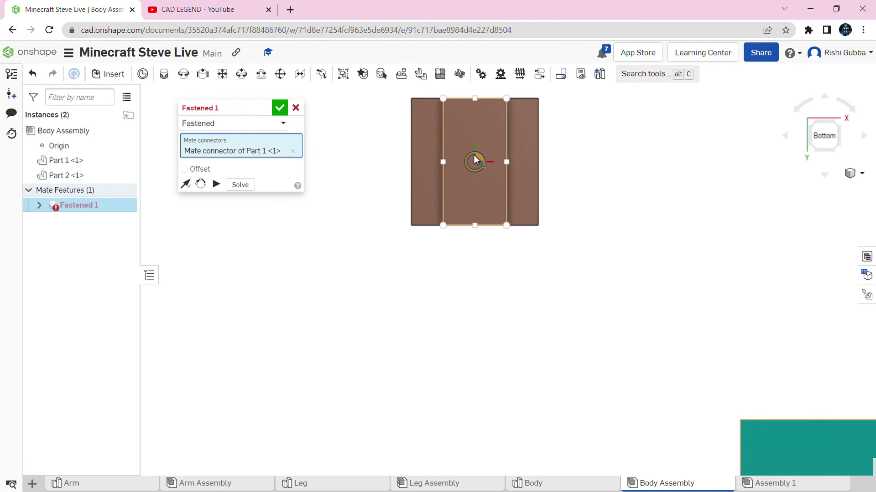
left_click(474, 160)
Confirm Fastened 1 and cancel the unneeded Fastened 2 mate
right_click_drag(678, 248, 629, 182)
left_click(628, 178)
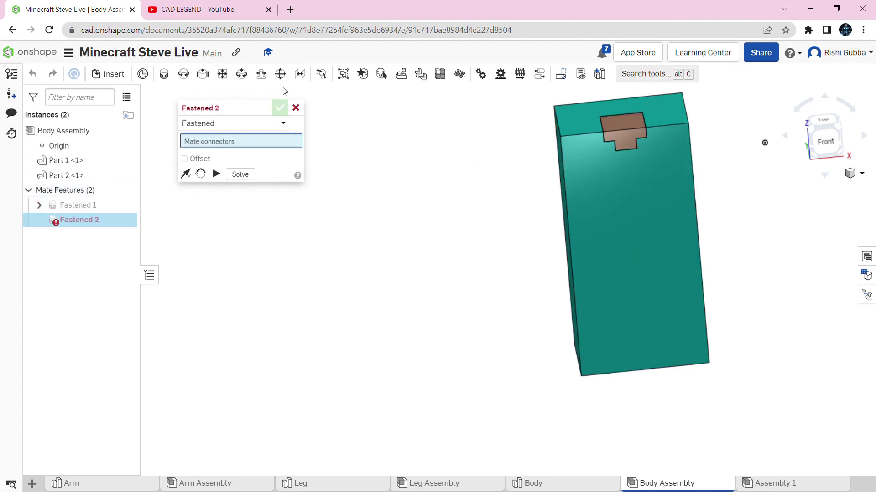
left_click(296, 108)
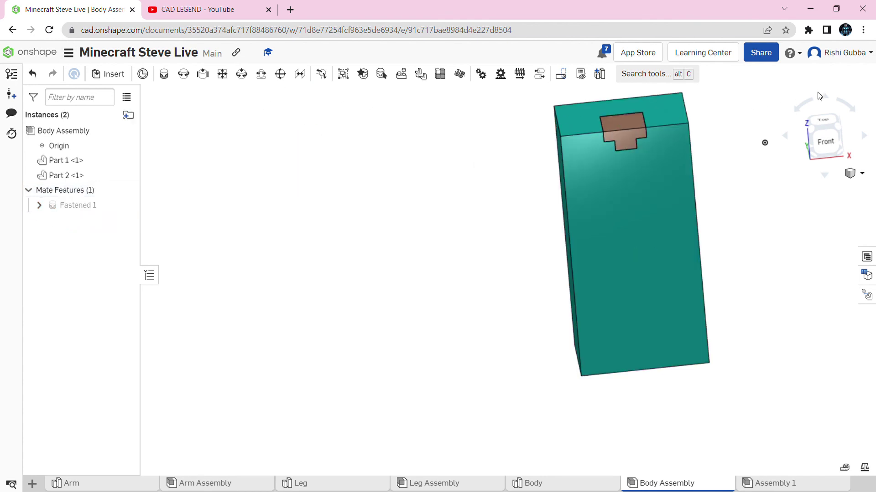
Hide the assembly origin, show the assembly in isometric view, and switch to the CAD LEGEND YouTube page
left_click(126, 146)
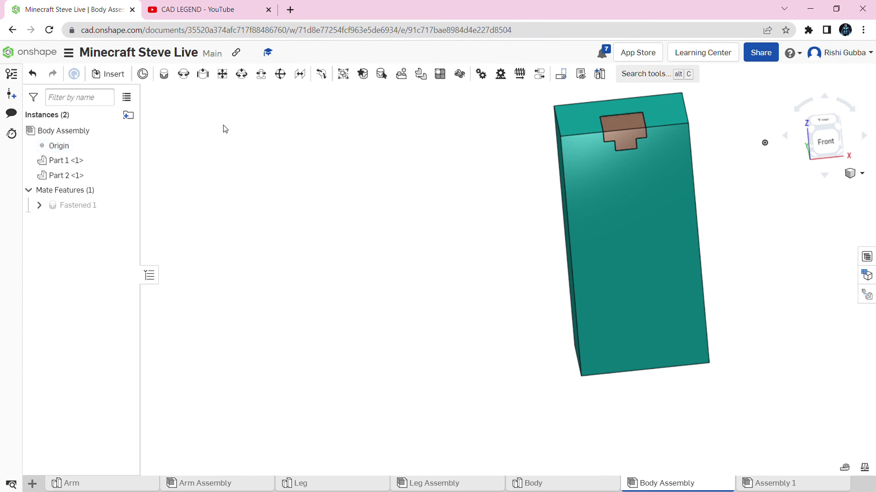
left_click(836, 127)
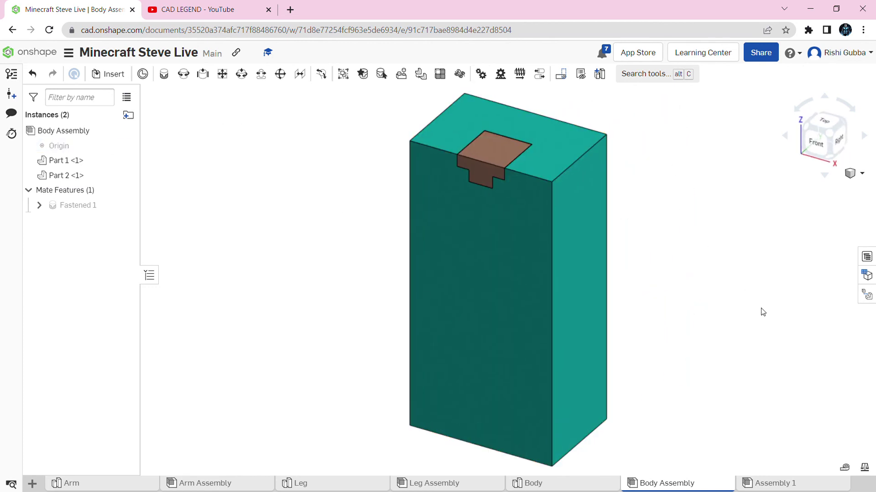
middle_click_drag(753, 246, 700, 261)
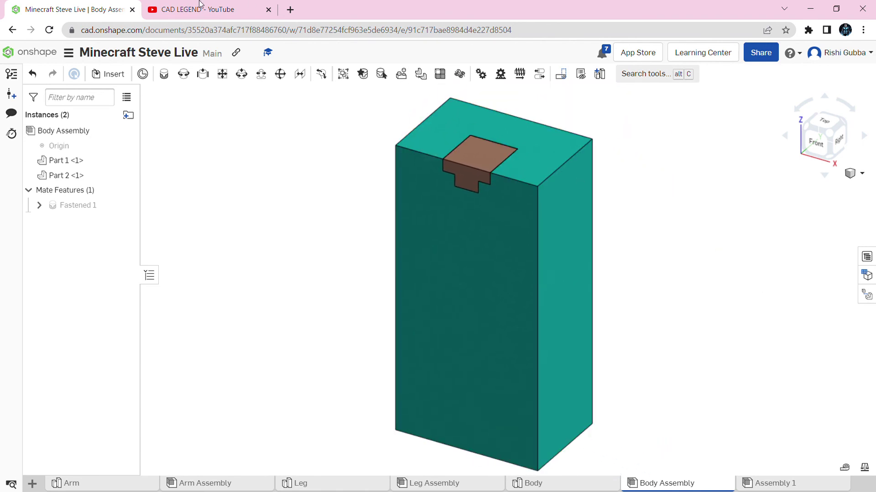
left_click(199, 5)
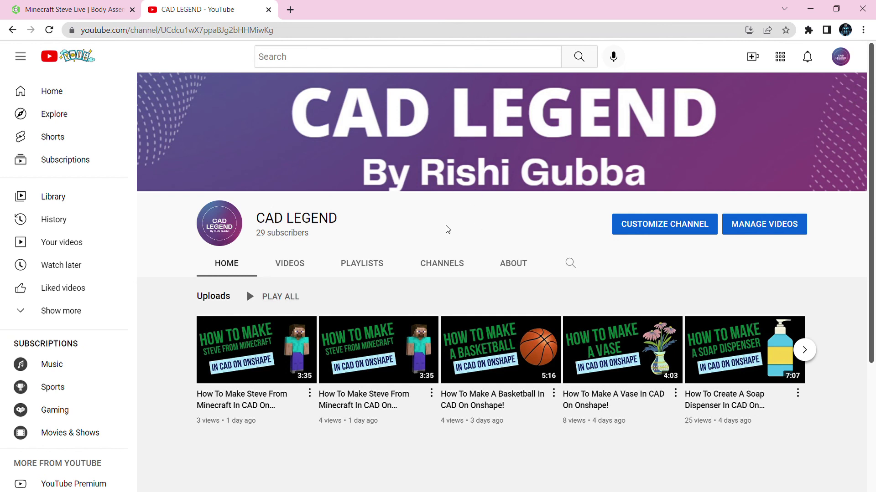